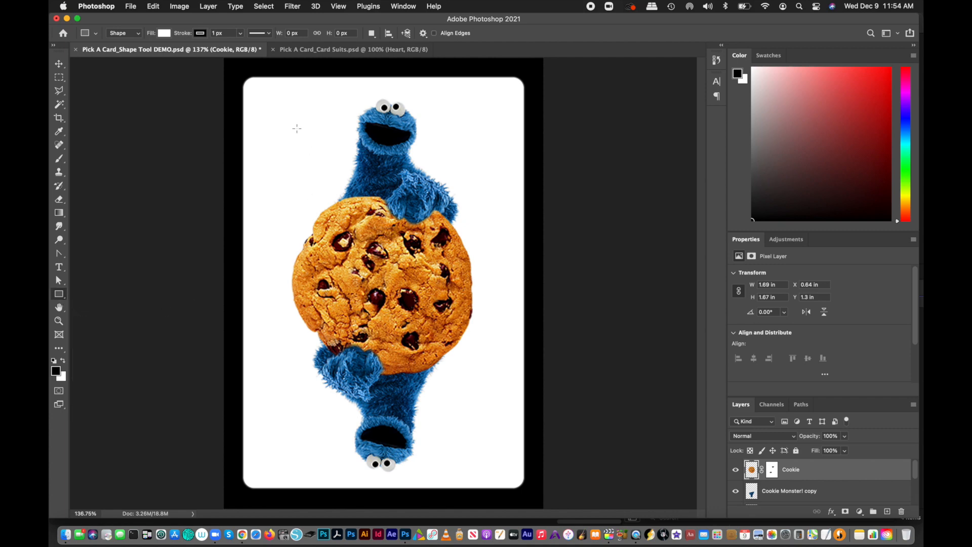
# Draw a rectangle about 446 px wide by 929 px high over the card artwork and remove its fill.
pyautogui.moveTo(304, 115)
pyautogui.mouseDown()
pyautogui.moveTo(405, 395)
pyautogui.moveTo(436, 445)
pyautogui.moveTo(464, 452)
pyautogui.moveTo(460, 445)
pyautogui.mouseUp()
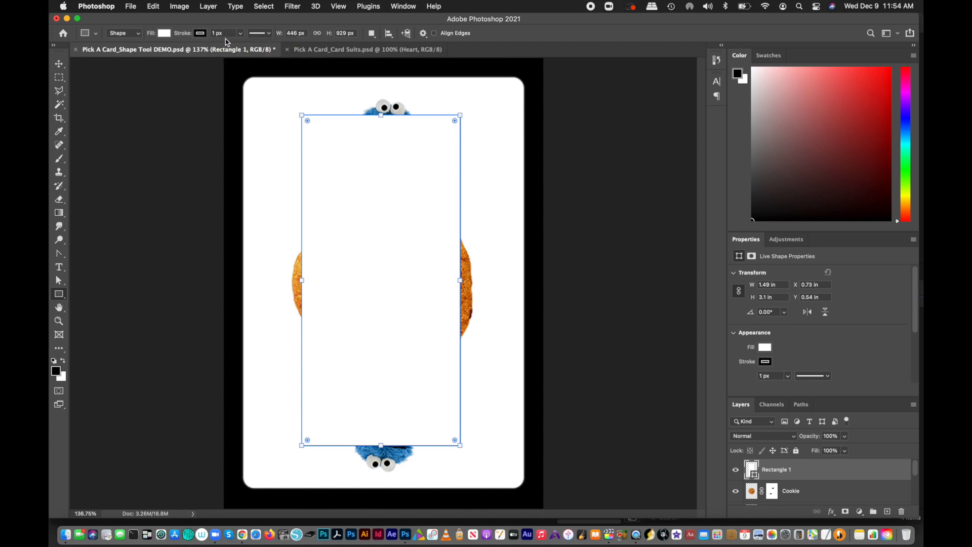
pyautogui.click(164, 35)
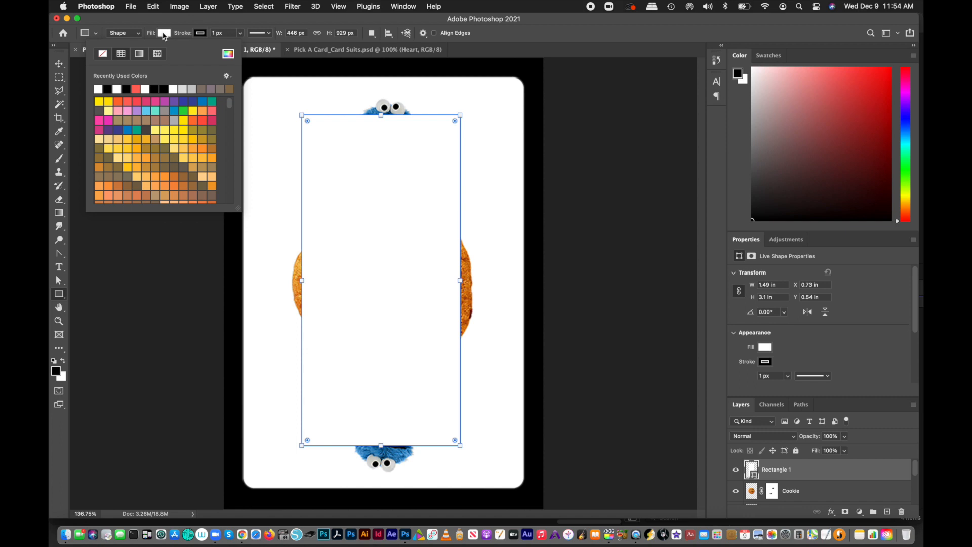
pyautogui.click(103, 55)
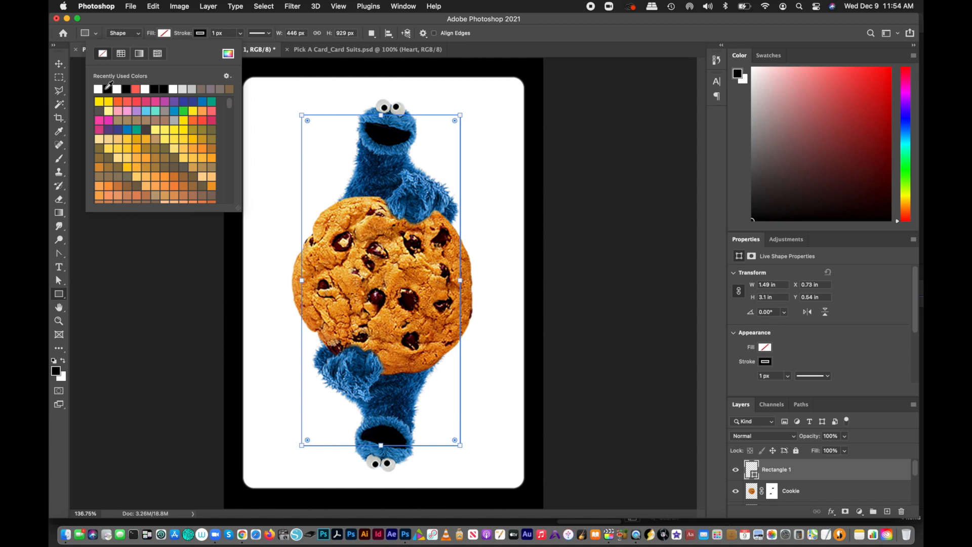
# Set the rectangle's stroke to dark blue 032951, sampled from the upper Cookie Monster's fur.
pyautogui.click(201, 33)
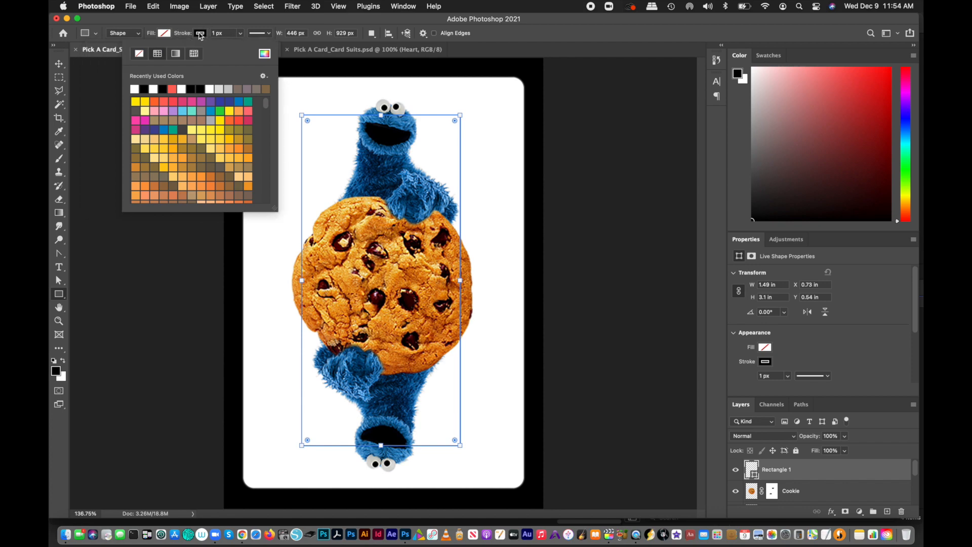
pyautogui.click(264, 54)
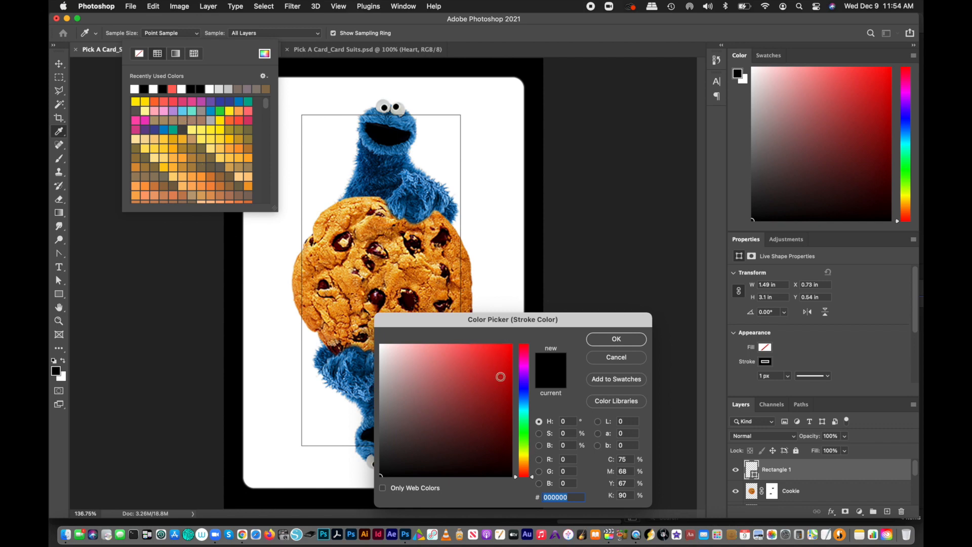
pyautogui.click(376, 168)
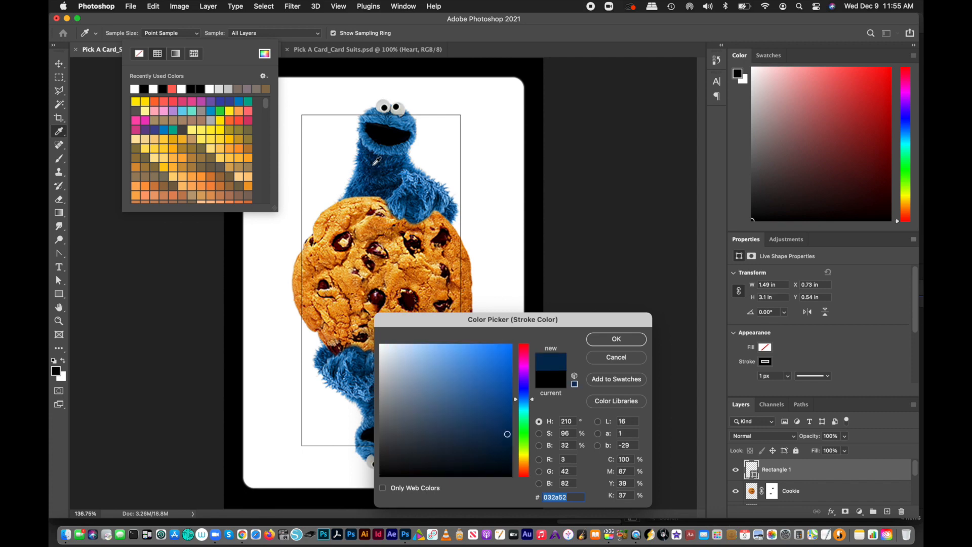
pyautogui.click(375, 168)
pyautogui.click(375, 169)
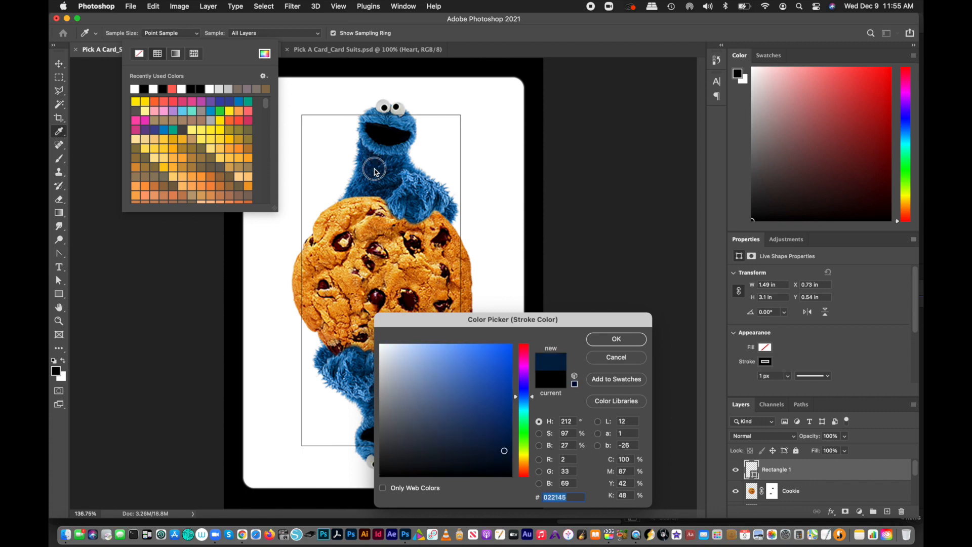
pyautogui.click(376, 168)
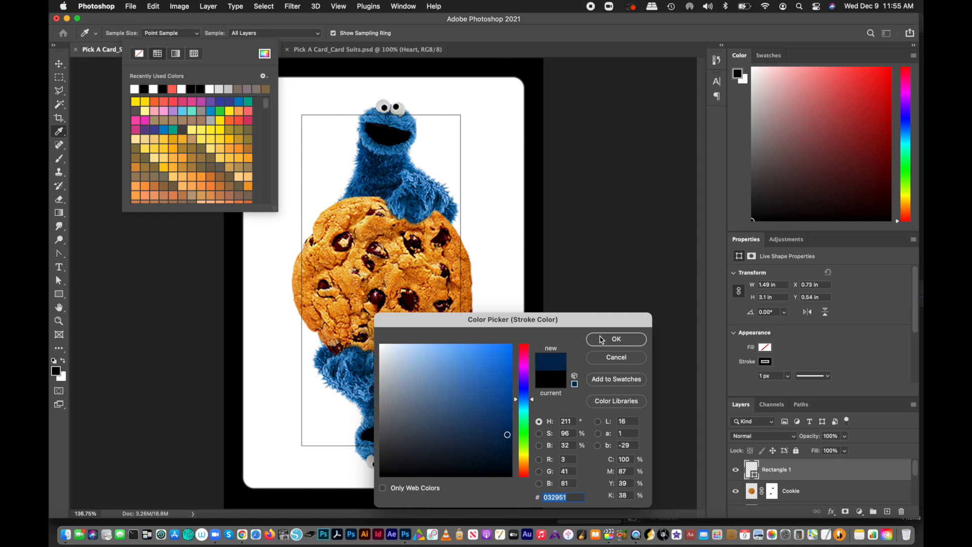
pyautogui.click(601, 340)
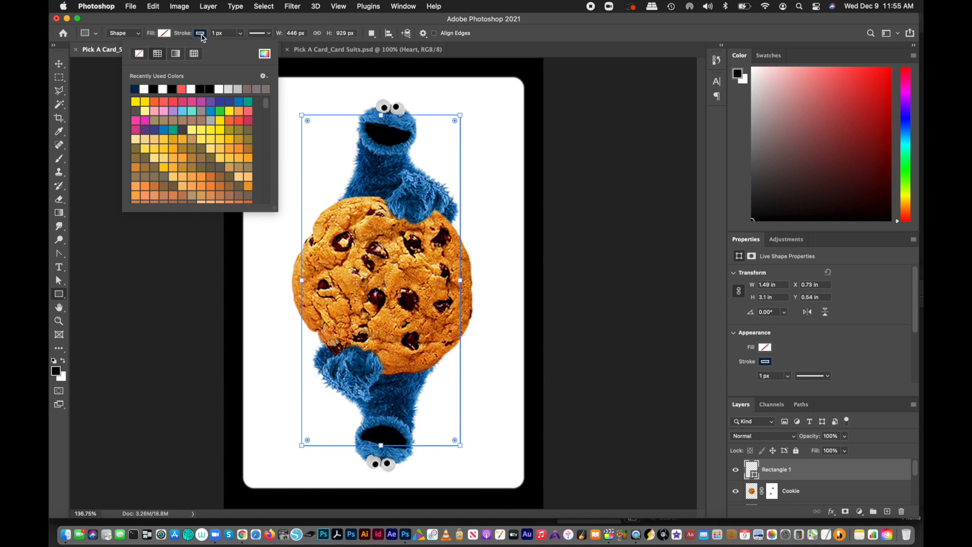
# Set the rectangle's stroke width to 4 px and deselect it by selecting the Cookie layer.
pyautogui.click(222, 34)
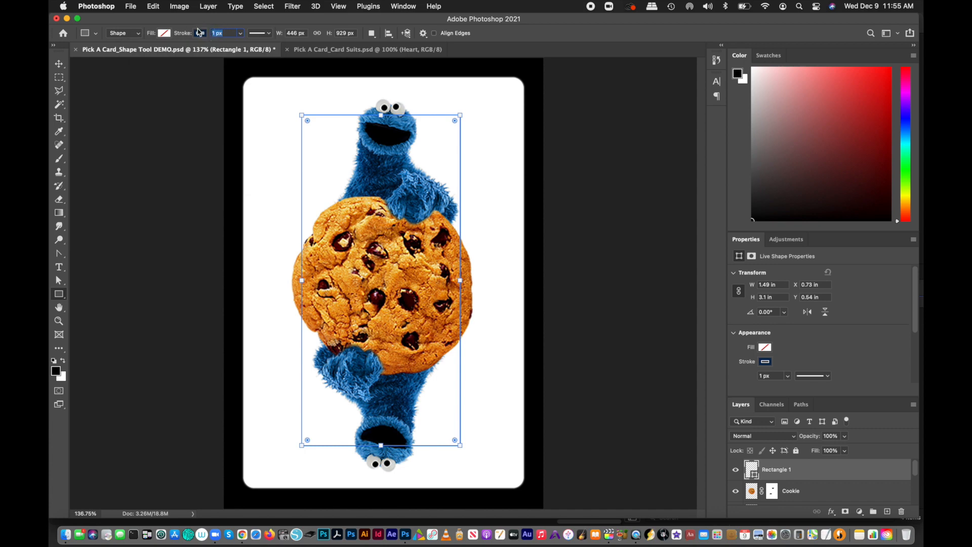
pyautogui.write('4')
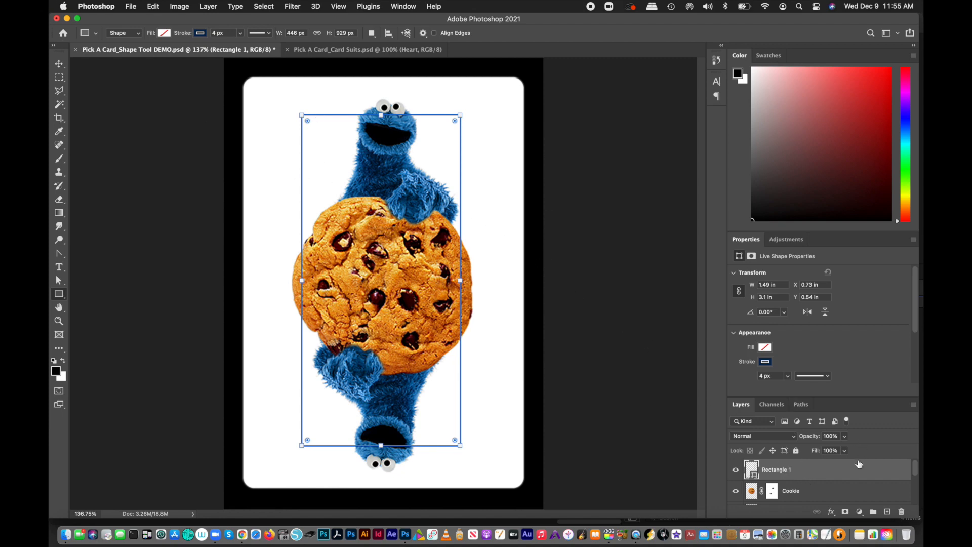
pyautogui.click(839, 494)
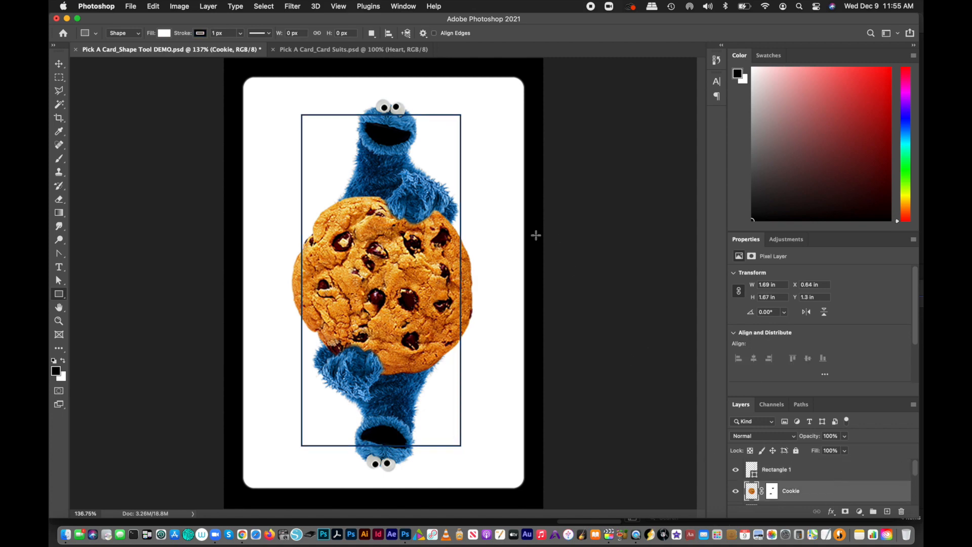
# Close the Properties panel group and move the Rectangle 1 layer directly below the Cookie Monster! layer.
pyautogui.click(913, 239)
pyautogui.click(898, 257)
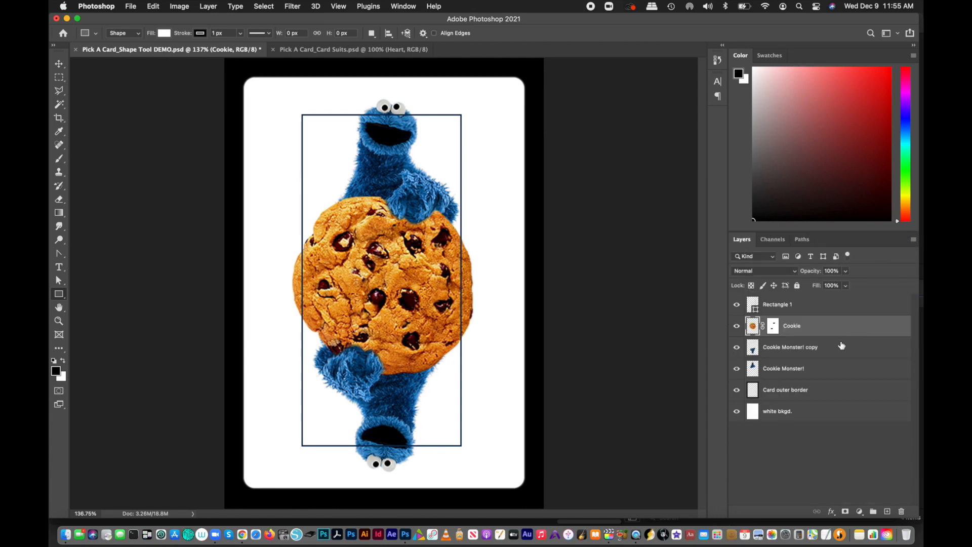
pyautogui.moveTo(811, 304); pyautogui.dragTo(813, 375)
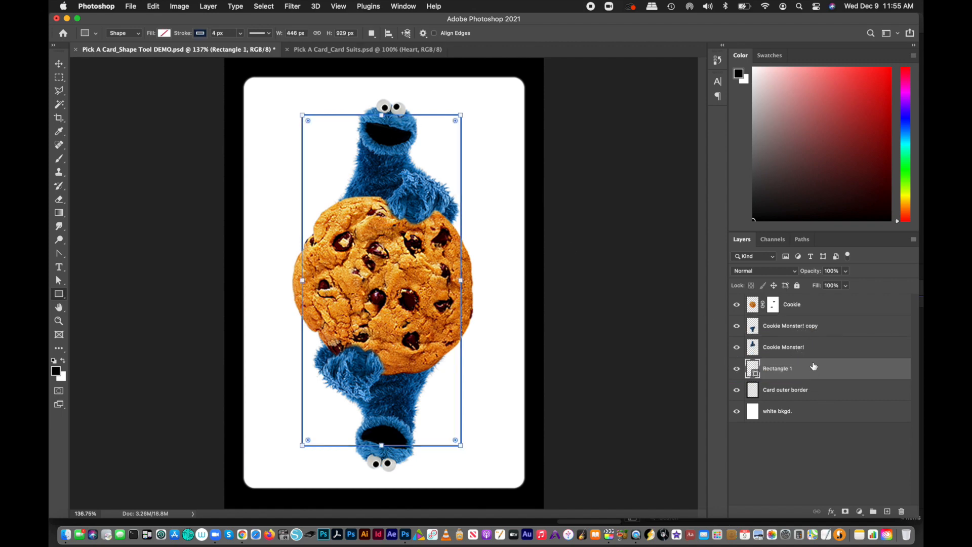
pyautogui.click(808, 347)
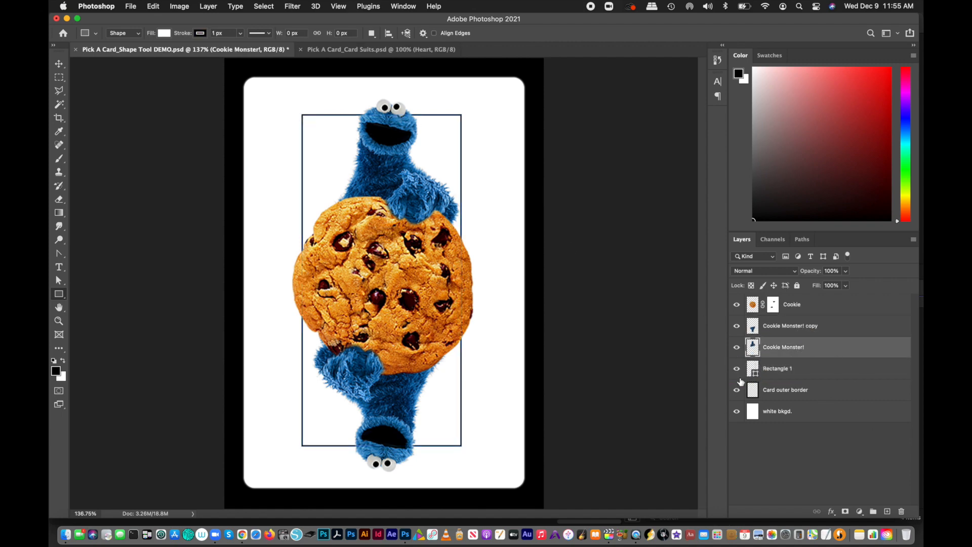
# Fill Rectangle 1 with bright yellow and select the Cookie Monster! layer above it.
pyautogui.click(780, 373)
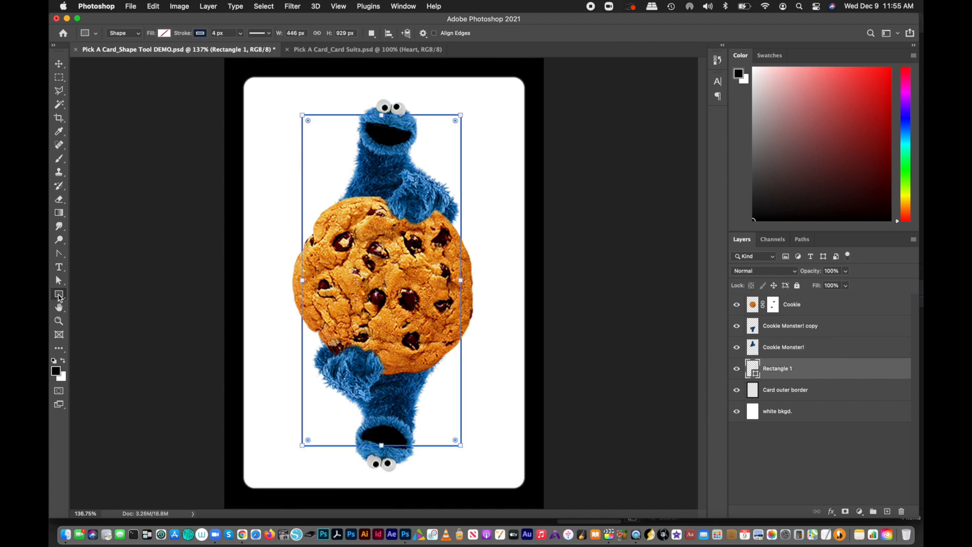
pyautogui.click(165, 33)
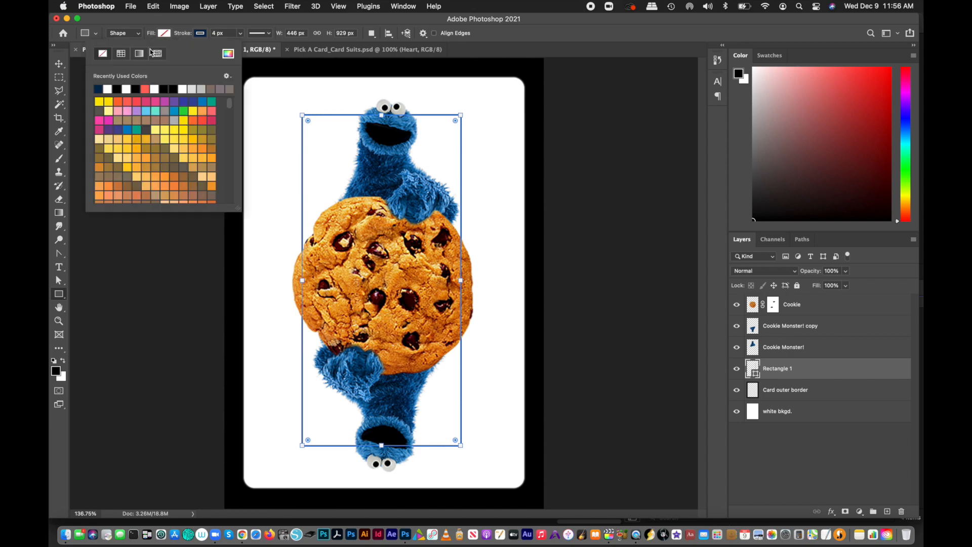
pyautogui.click(99, 101)
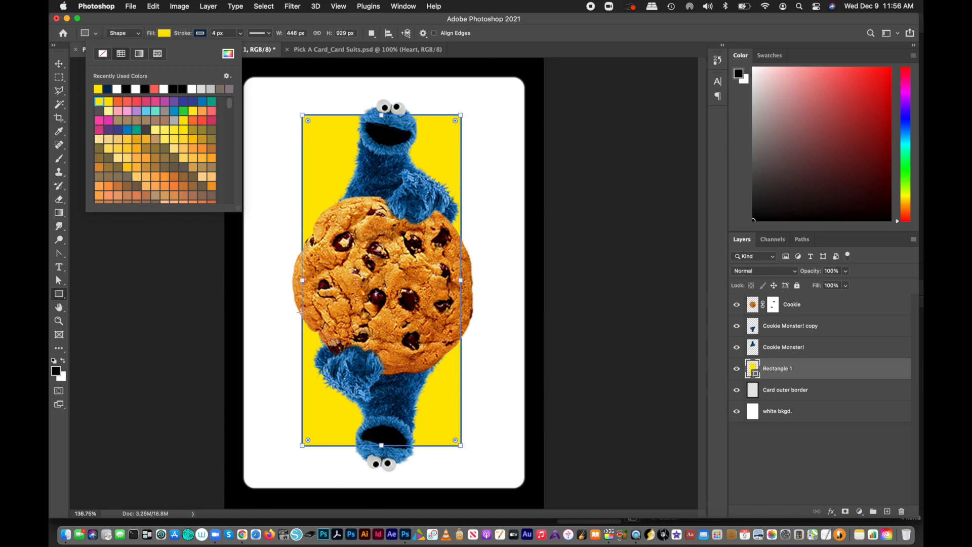
pyautogui.click(809, 349)
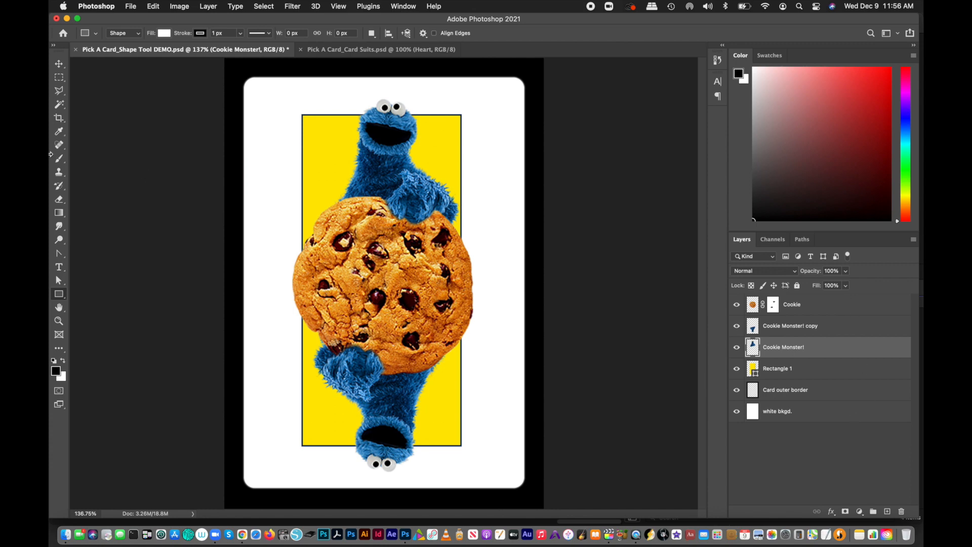
# Add a text box containing a black K in Rockwell Regular beside the yellow rectangle's upper-left corner.
pyautogui.click(59, 267)
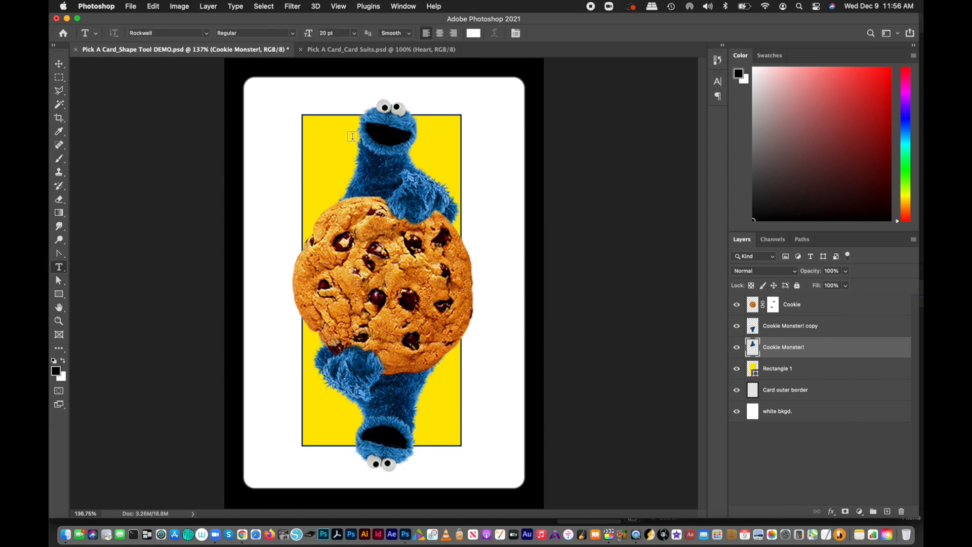
pyautogui.moveTo(256, 116); pyautogui.dragTo(294, 164)
pyautogui.press('BackSpace')
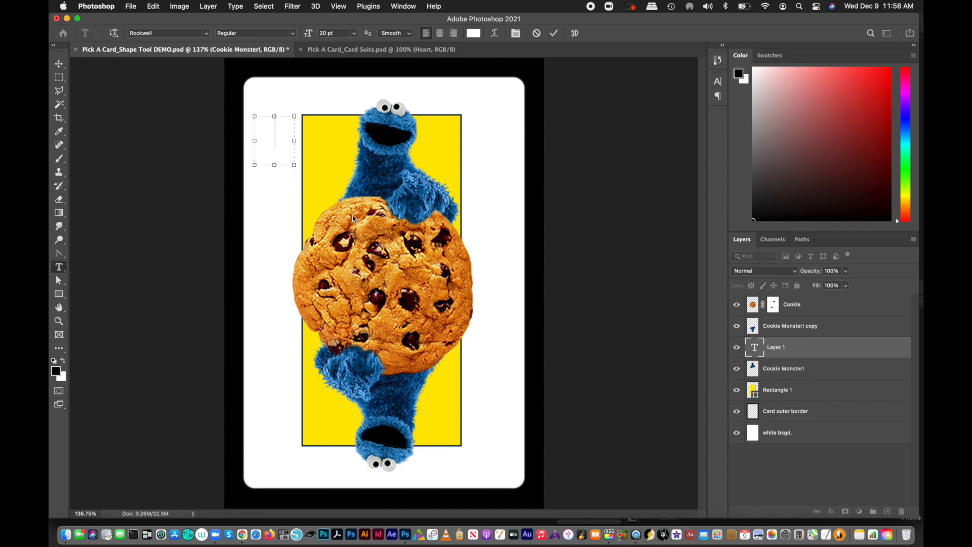
pyautogui.press('super+a')
pyautogui.click(62, 361)
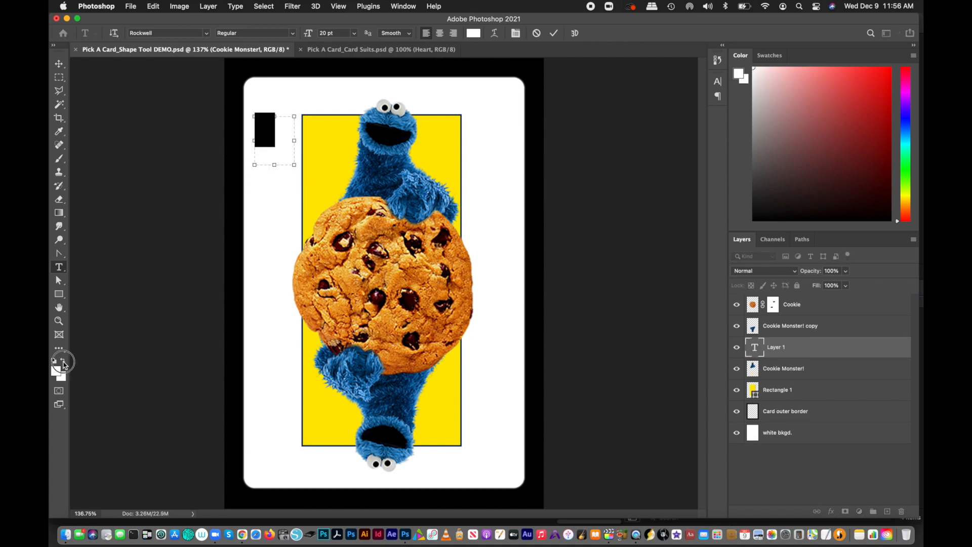
pyautogui.click(63, 361)
pyautogui.click(240, 121)
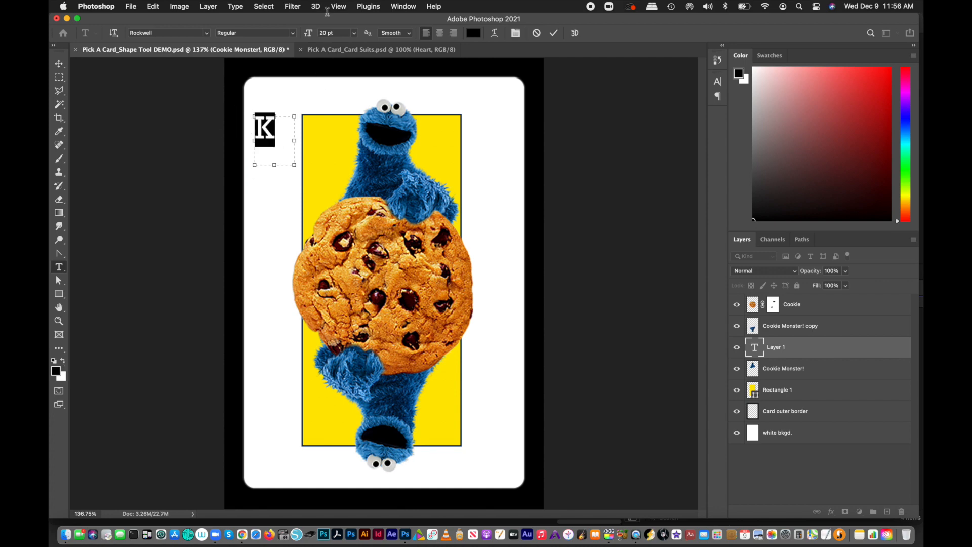
# Set the K's font size to 33 pt.
pyautogui.click(339, 32)
pyautogui.press('Up')
pyautogui.press('Up')
pyautogui.press('Up')
pyautogui.press('Up')
pyautogui.press('Up')
pyautogui.press('Up')
pyautogui.press('Up')
pyautogui.press('Up')
pyautogui.press('Up')
pyautogui.press('Up')
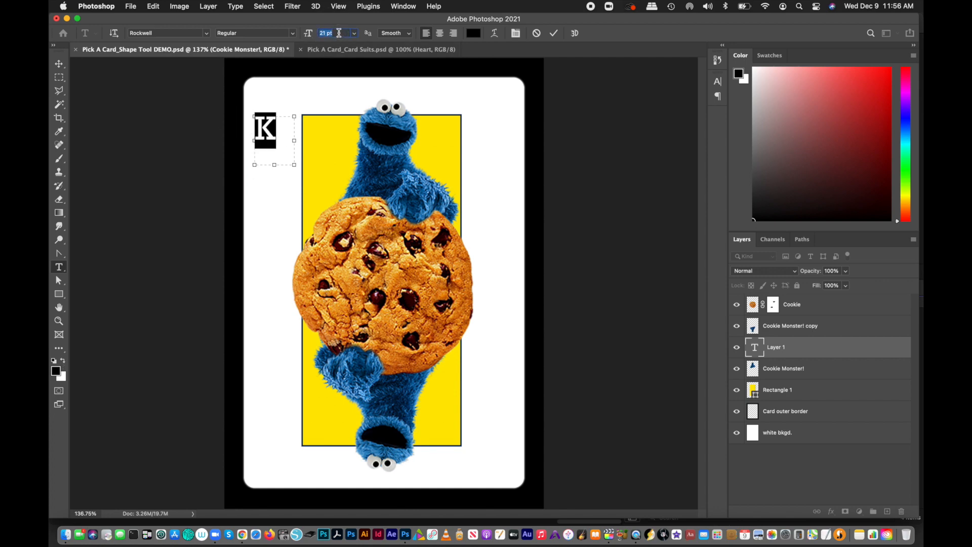
pyautogui.press('Up')
pyautogui.press('Up')
pyautogui.press('Up')
pyautogui.press('Up')
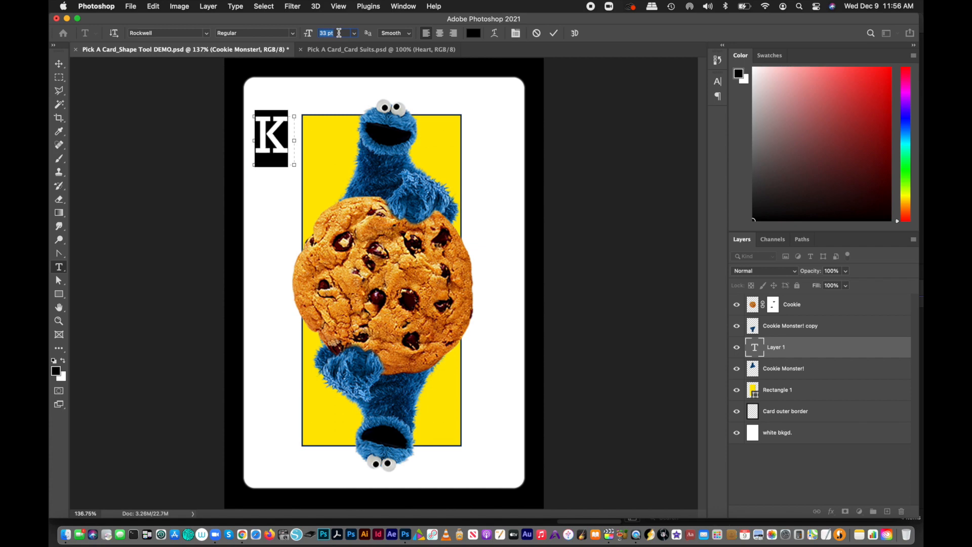
# Move the K closer to the yellow rectangle, level with its top edge, and convert the letter to a shape.
pyautogui.click(59, 63)
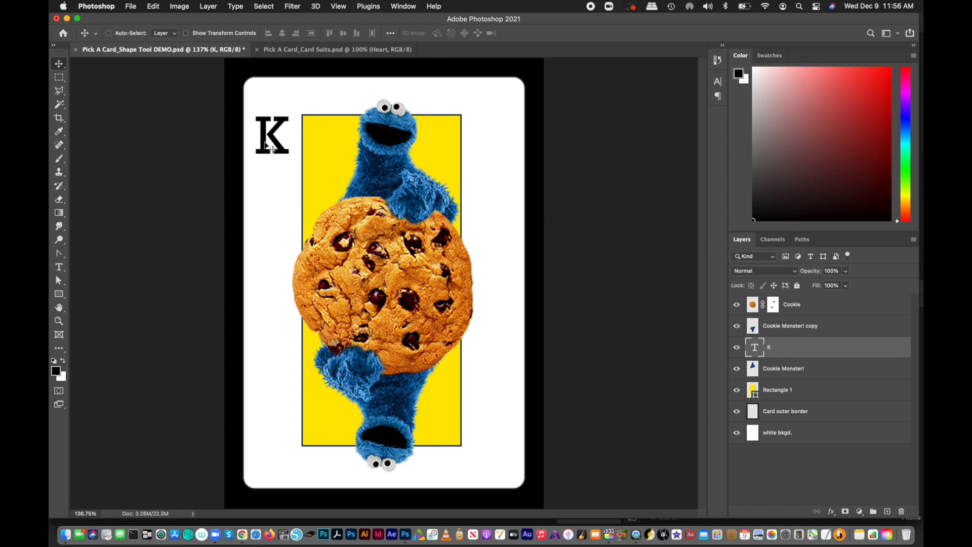
pyautogui.moveTo(250, 126); pyautogui.dragTo(276, 135)
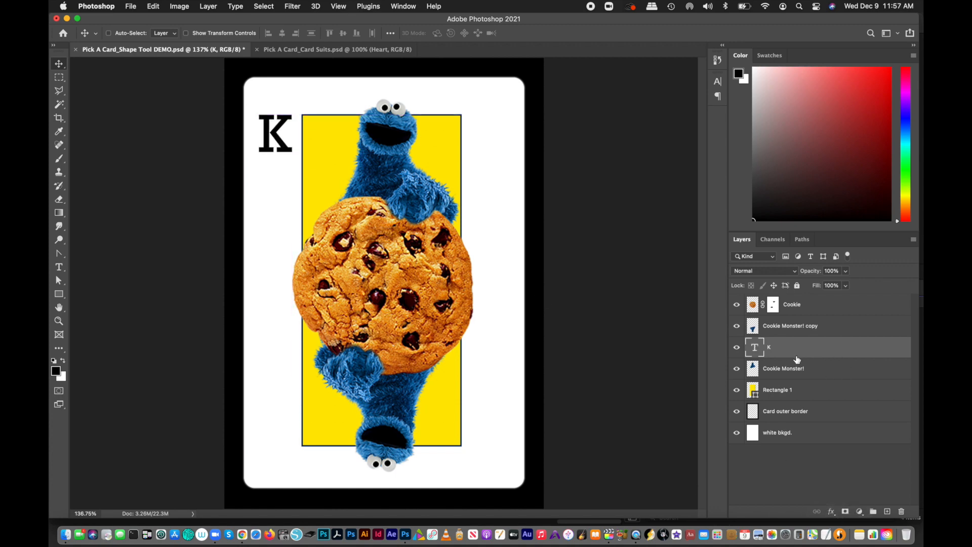
pyautogui.click(236, 6)
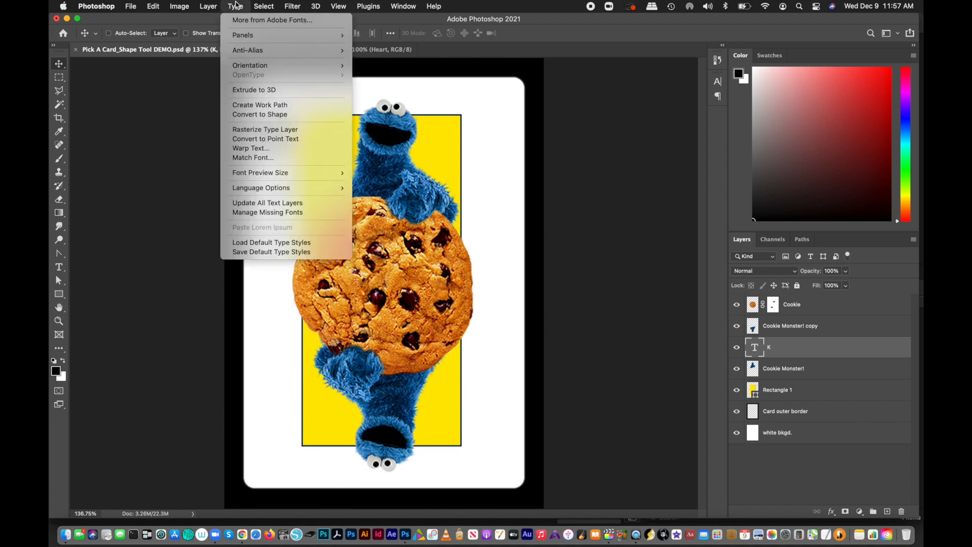
pyautogui.click(272, 115)
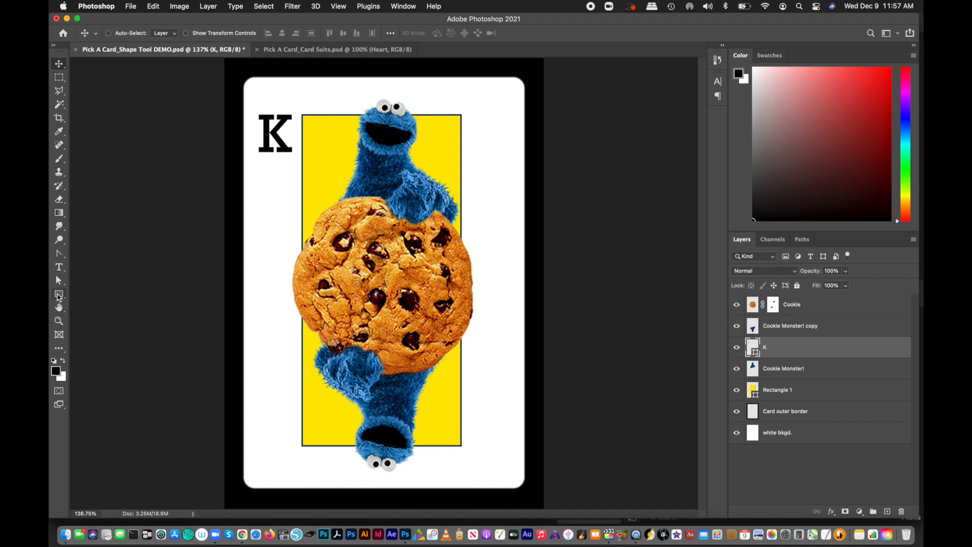
# Give the K shape the bright yellow fill and the dark blue stroke from the recently used colours.
pyautogui.click(60, 295)
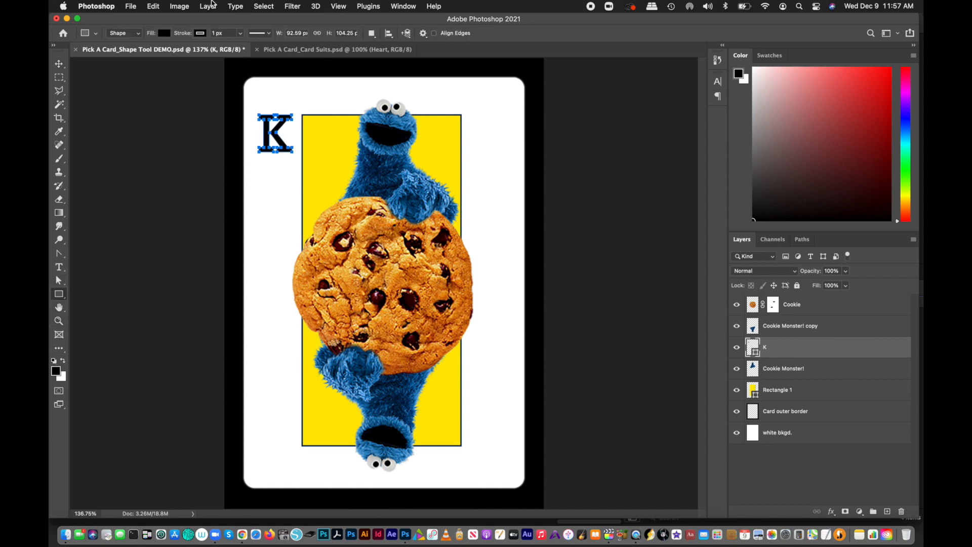
pyautogui.click(165, 34)
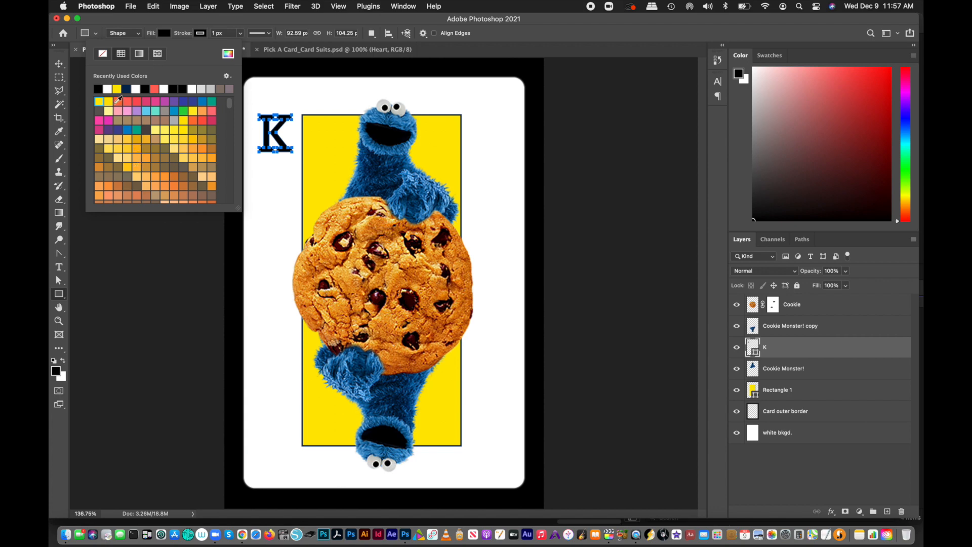
pyautogui.click(117, 89)
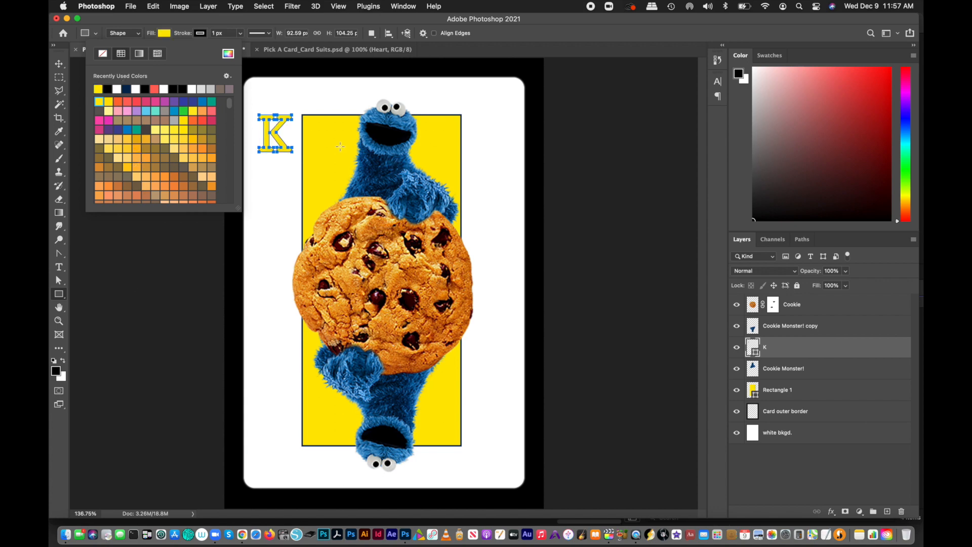
pyautogui.click(200, 32)
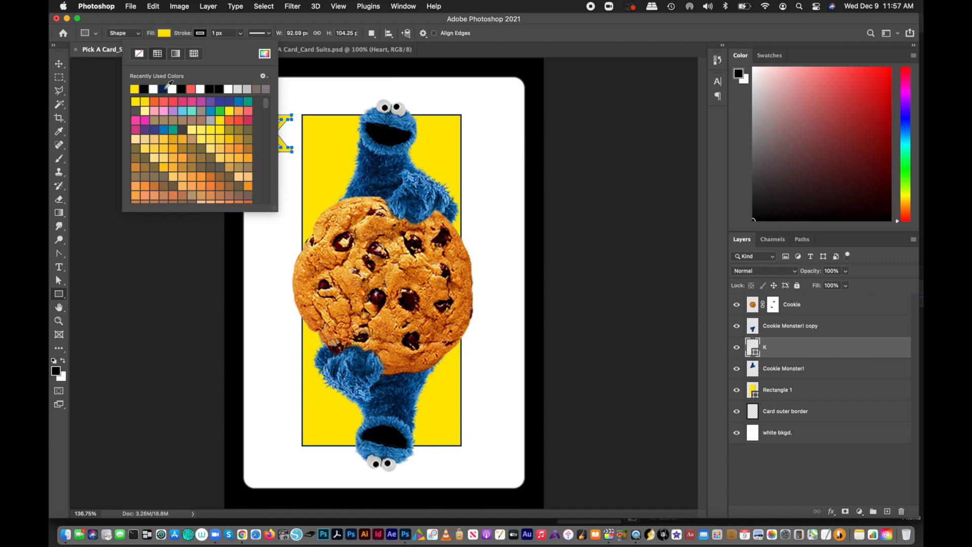
pyautogui.click(164, 88)
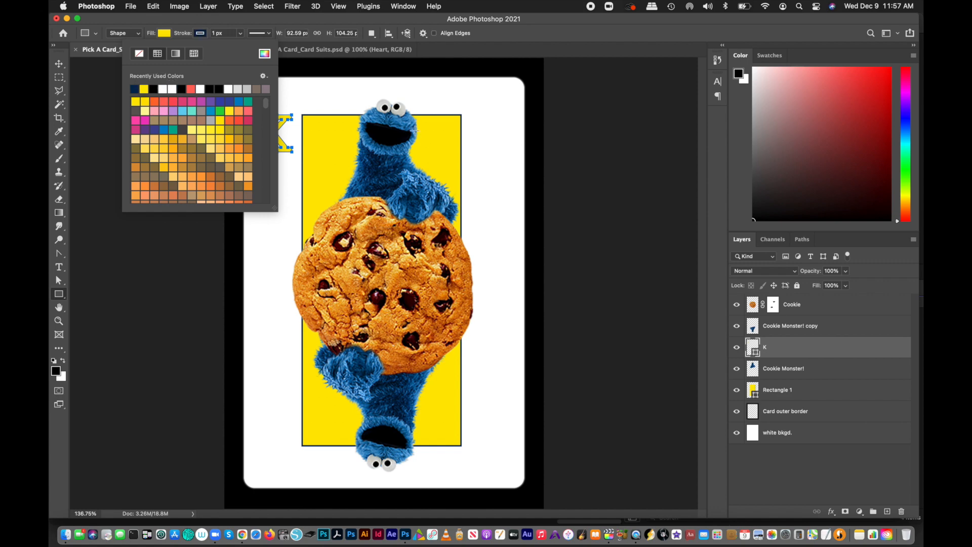
pyautogui.click(406, 189)
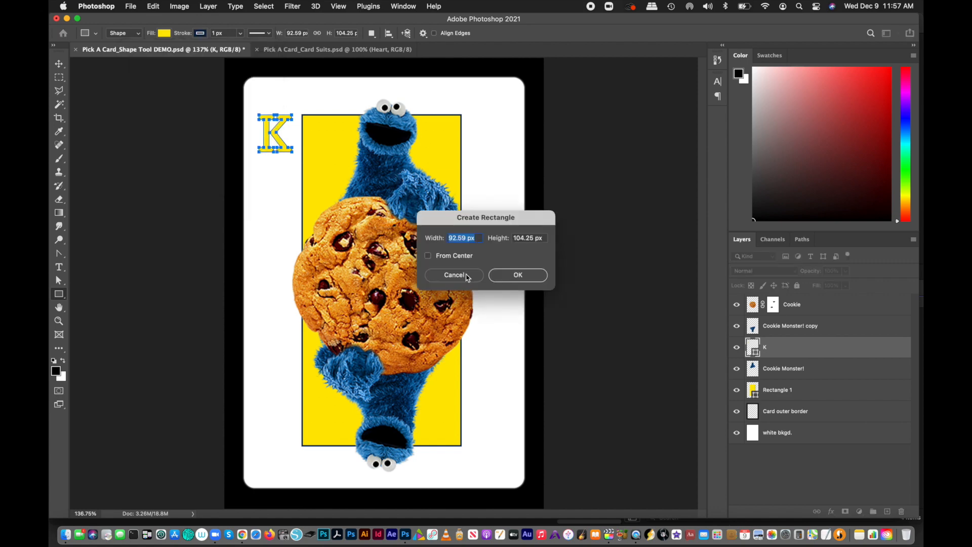
# Change the K's stroke to dark blue 001534 sampled from the Cookie Monster's fur, with a width of 3 px.
pyautogui.click(467, 277)
pyautogui.click(206, 31)
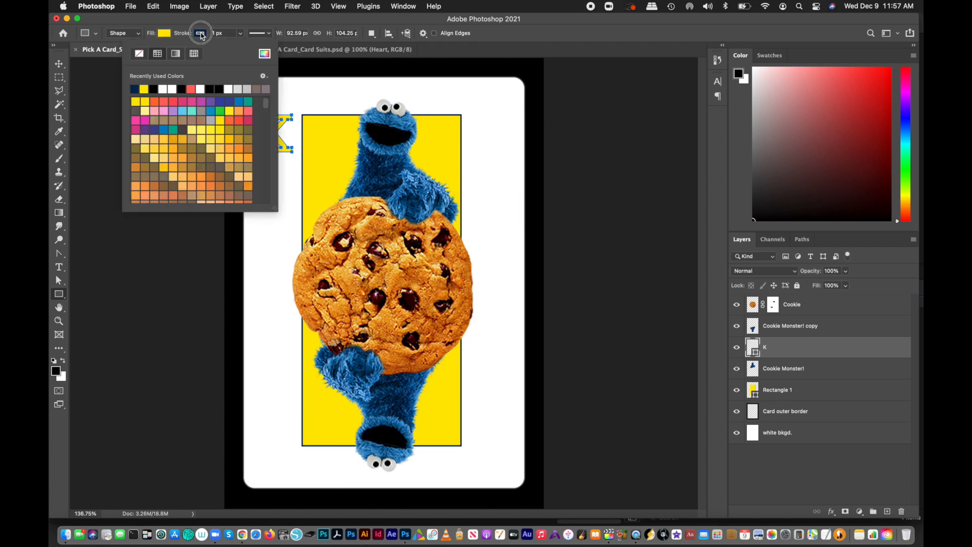
pyautogui.click(264, 53)
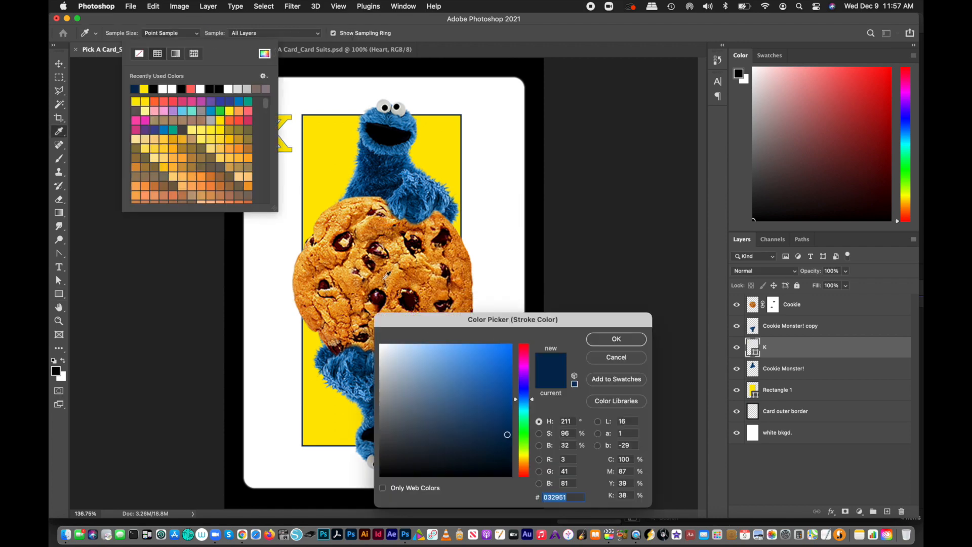
pyautogui.click(371, 166)
pyautogui.click(376, 180)
pyautogui.click(374, 169)
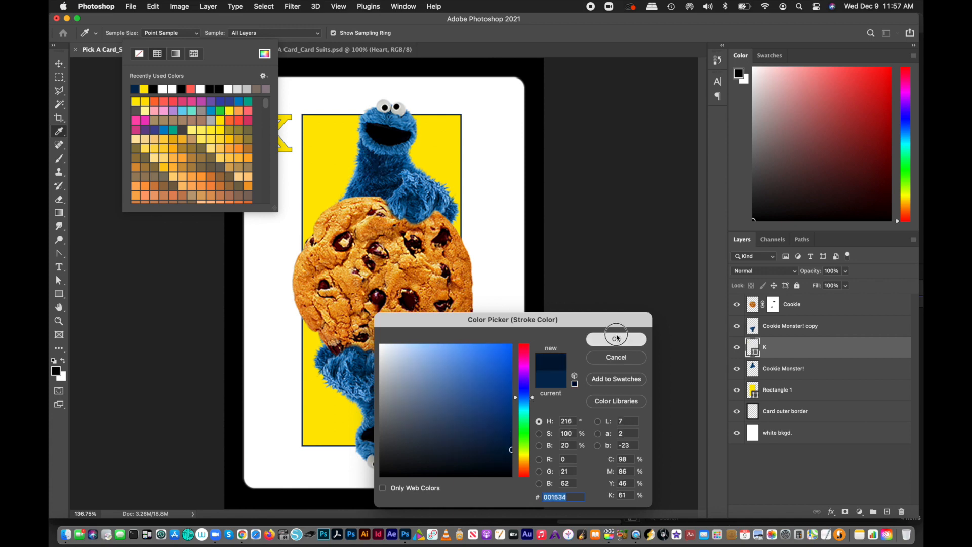
pyautogui.click(616, 337)
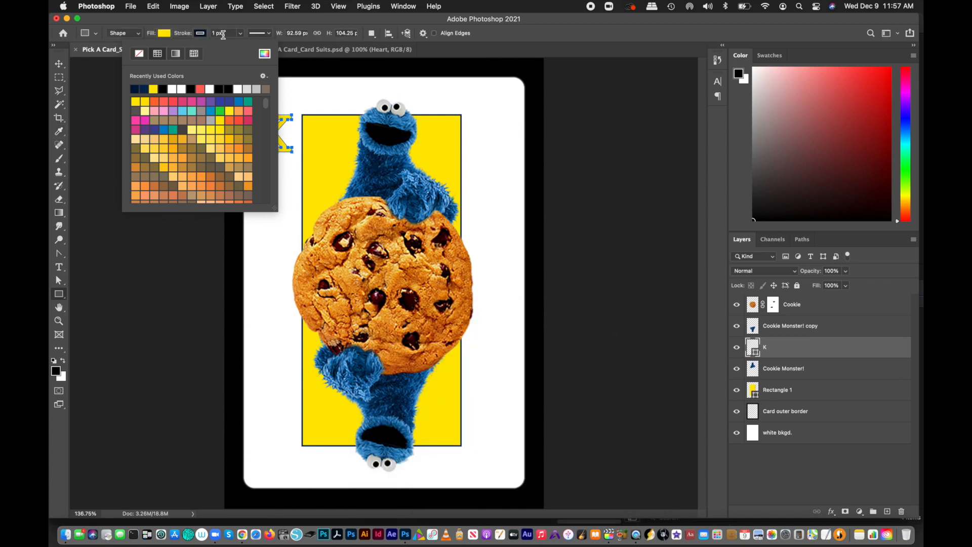
pyautogui.click(222, 33)
pyautogui.press('Return')
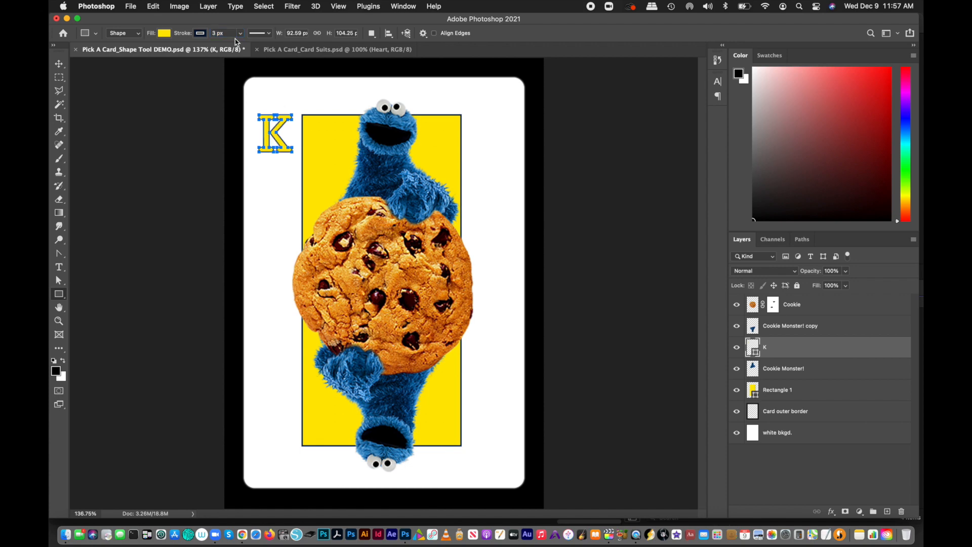
pyautogui.click(796, 372)
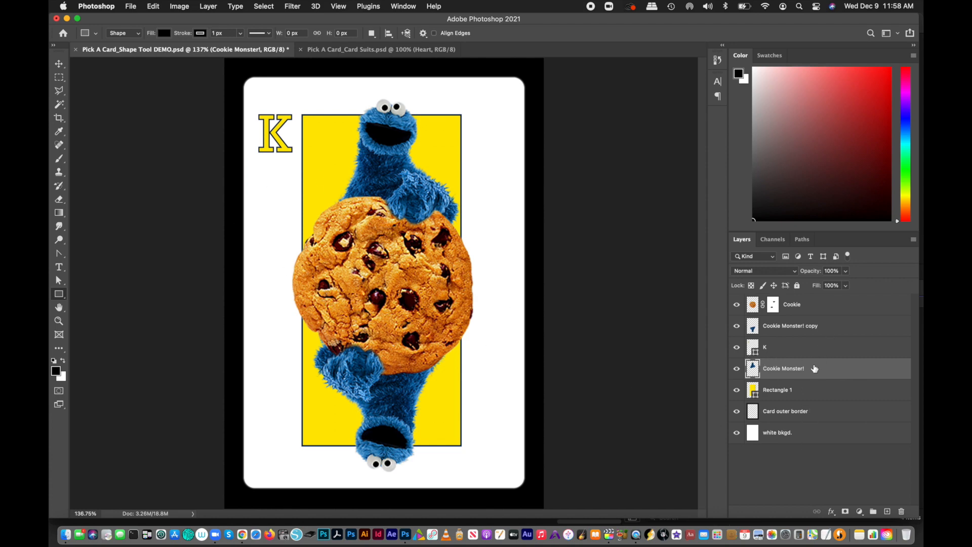
# Remove the K's stroke and fill the letter with dark blue 022850 sampled from the upper Cookie Monster's fur.
pyautogui.click(791, 347)
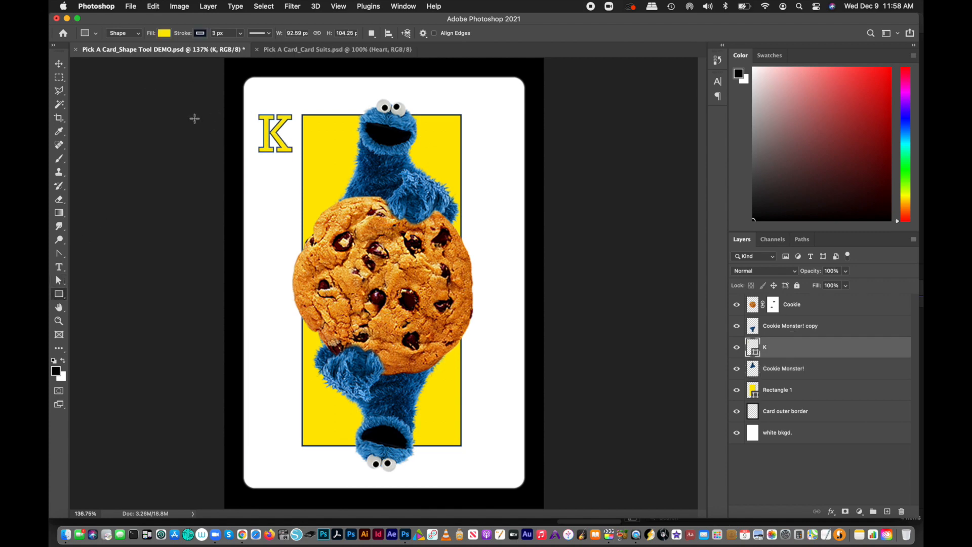
pyautogui.click(201, 34)
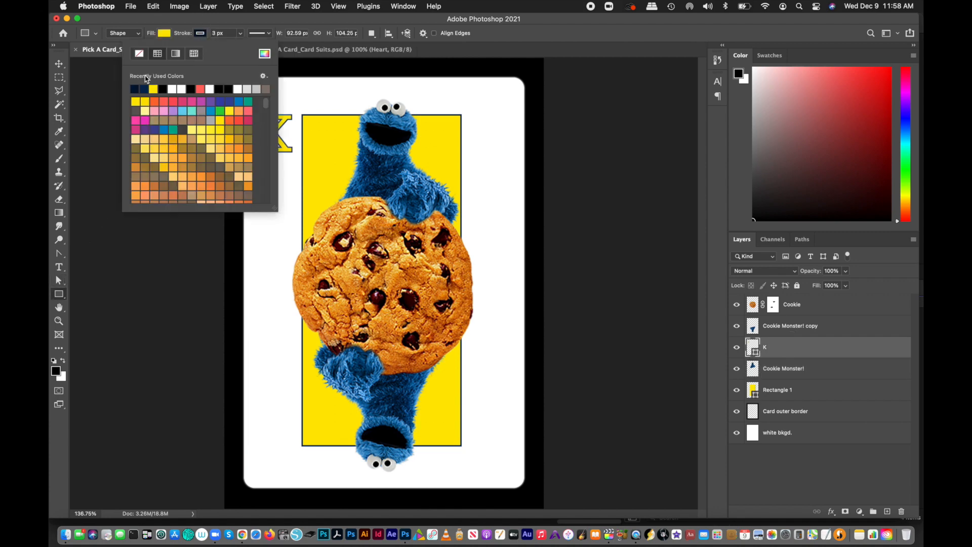
pyautogui.click(141, 56)
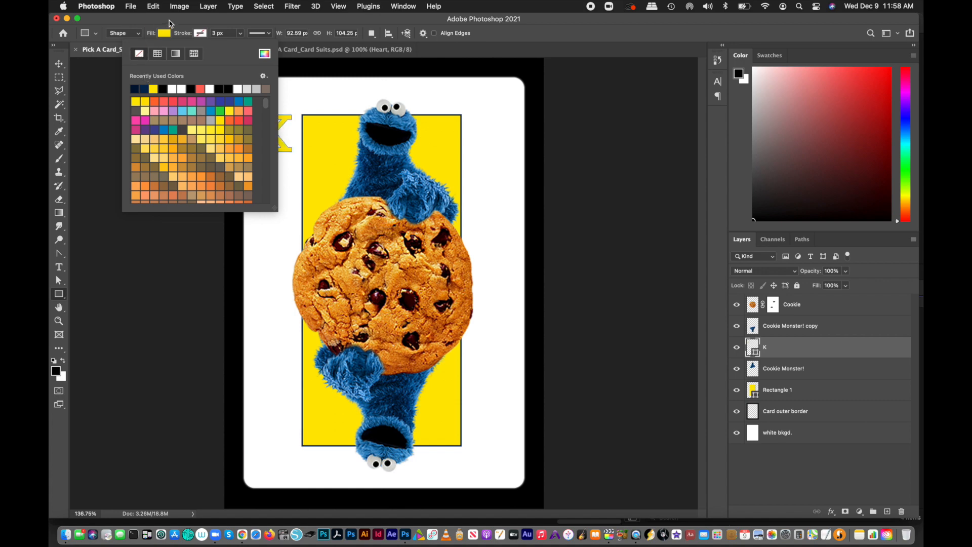
pyautogui.click(165, 34)
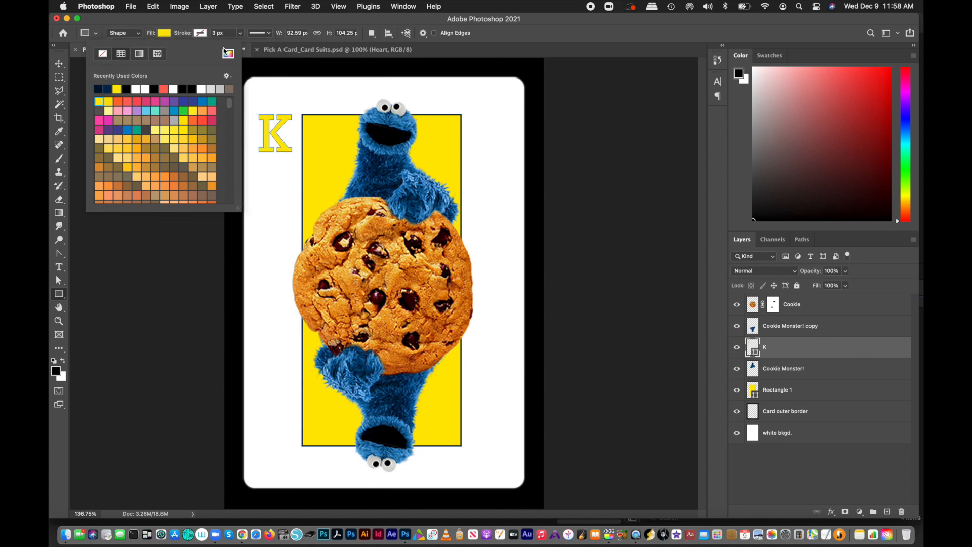
pyautogui.click(226, 52)
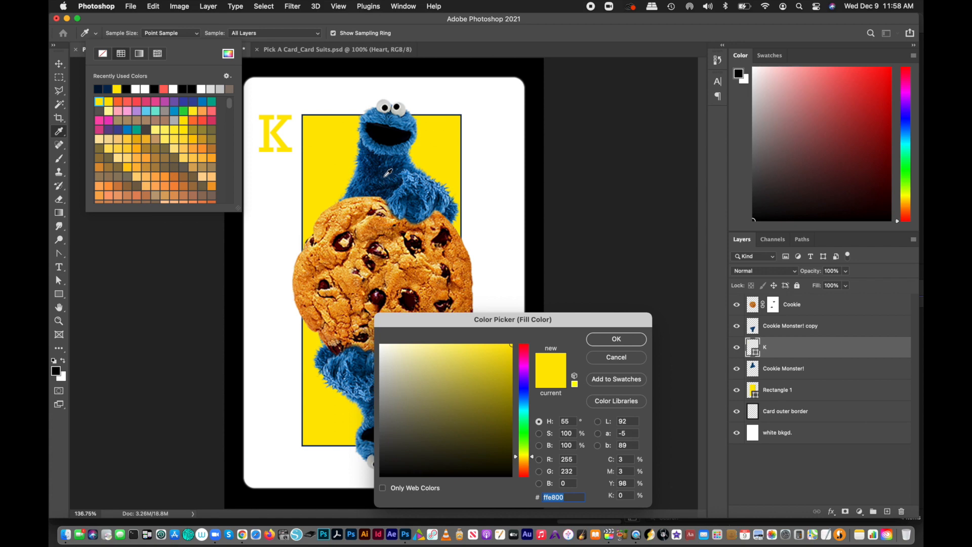
pyautogui.click(385, 175)
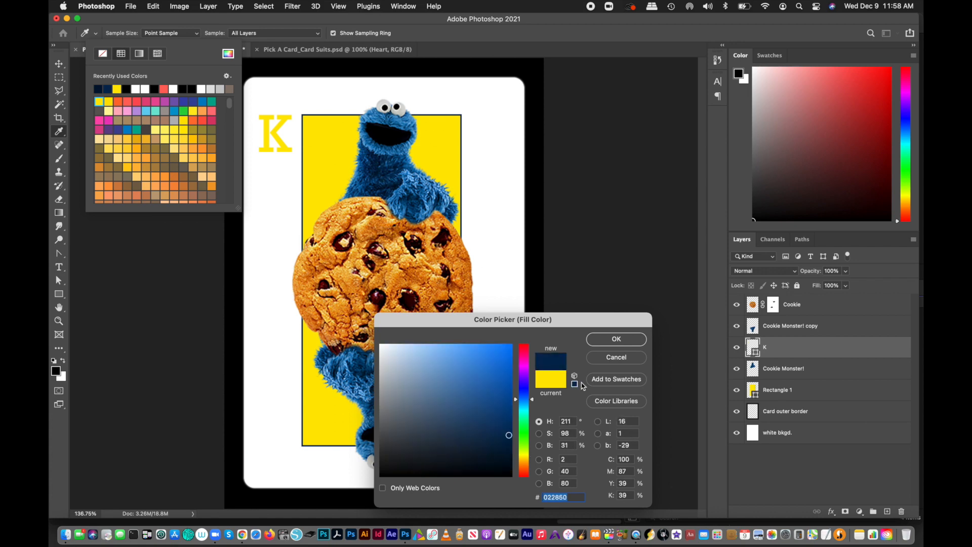
pyautogui.click(598, 340)
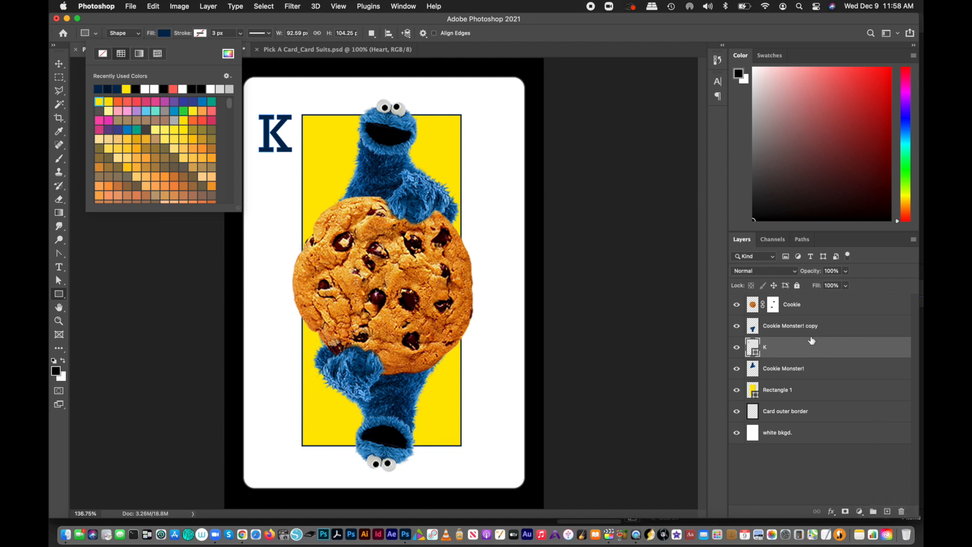
pyautogui.click(824, 363)
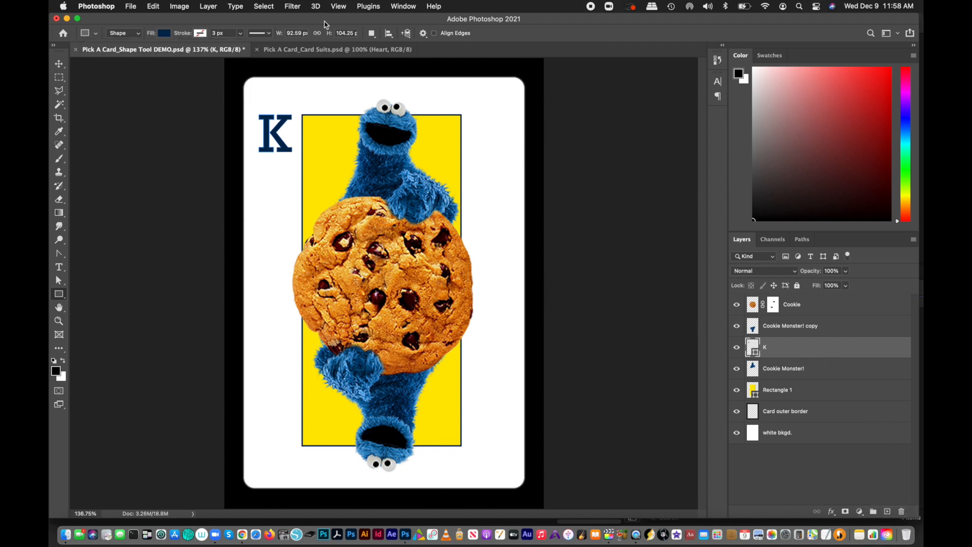
# Float the playing card and card suits documents in separate windows, with the card suits set beside the card.
pyautogui.click(271, 53)
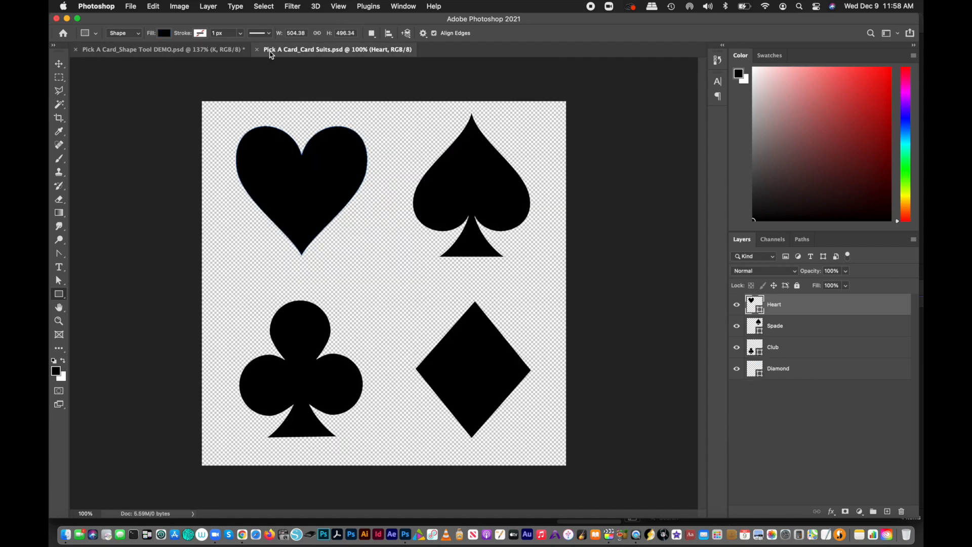
pyautogui.click(236, 50)
pyautogui.click(304, 51)
pyautogui.click(398, 6)
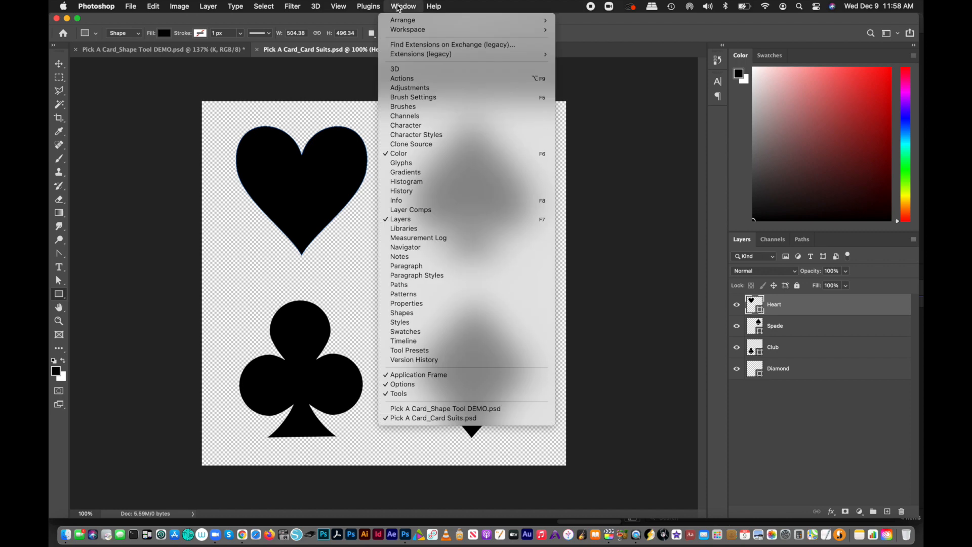
pyautogui.moveTo(412, 22)
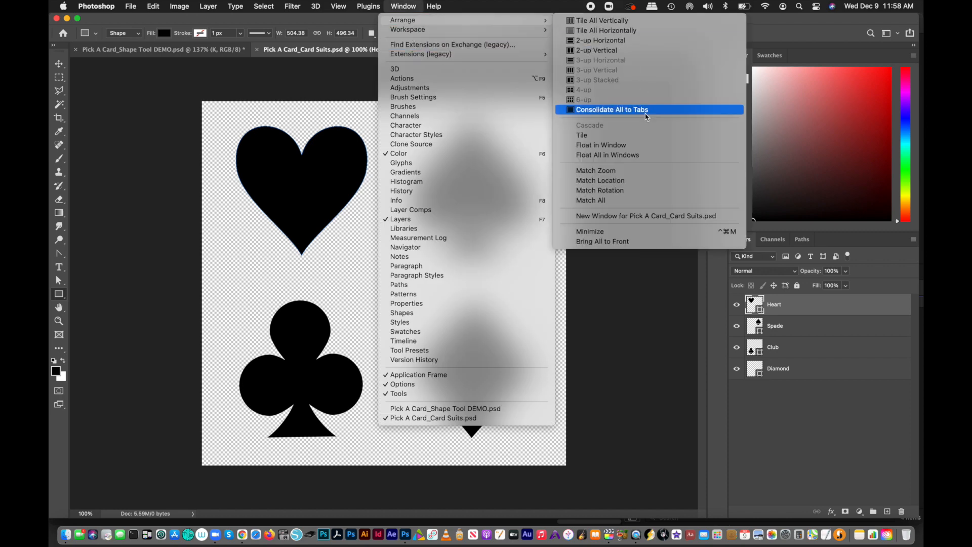
pyautogui.click(646, 160)
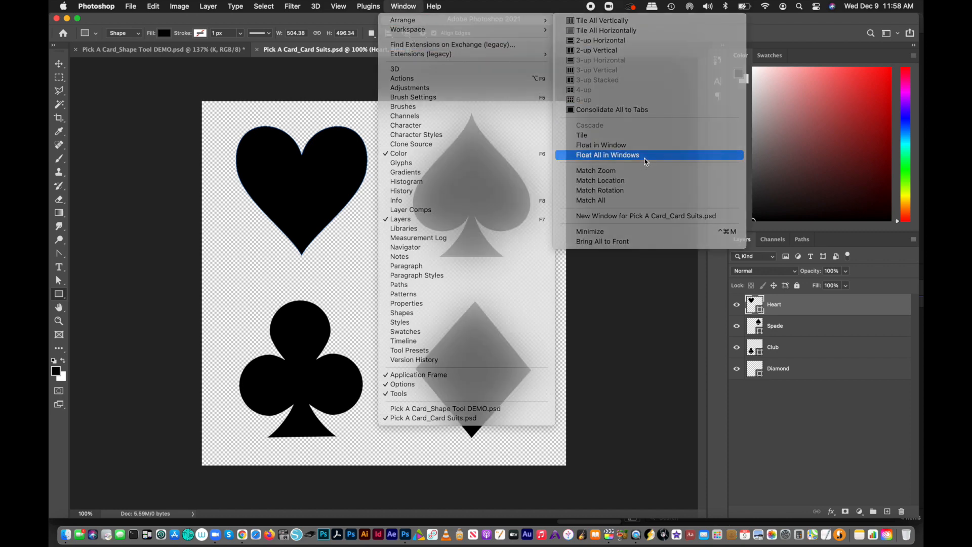
pyautogui.moveTo(346, 66); pyautogui.dragTo(594, 73)
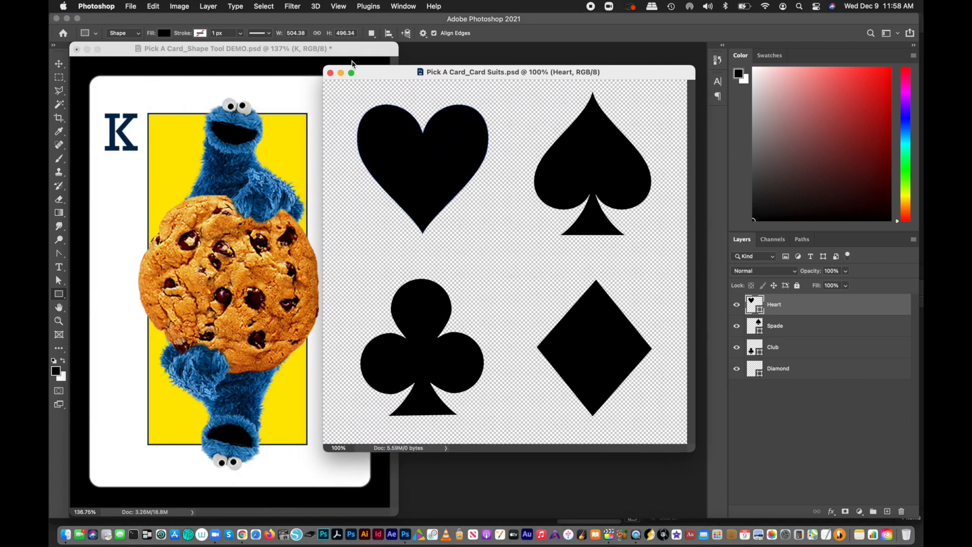
pyautogui.click(358, 50)
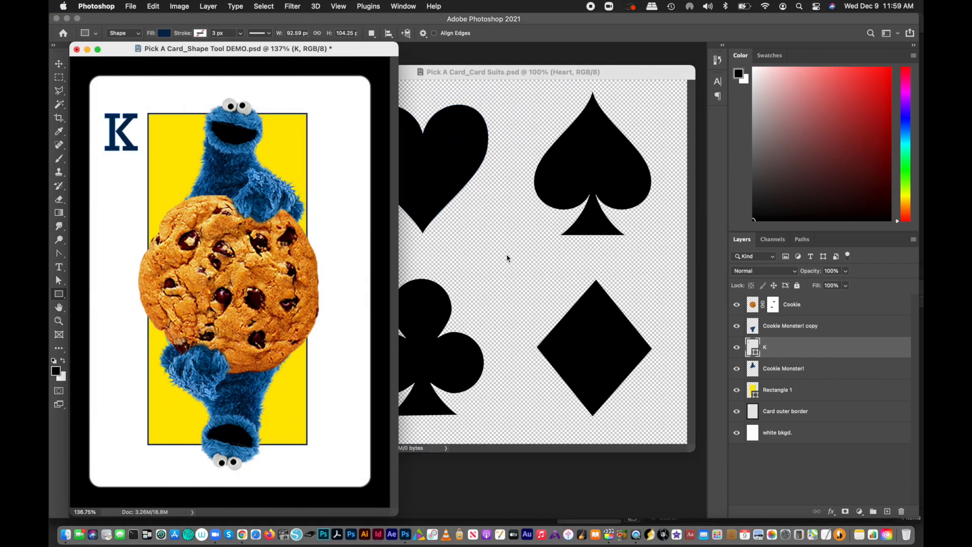
# Copy the Diamond layer from Pick A Card_Card Suits.psd into the playing card document.
pyautogui.click(521, 75)
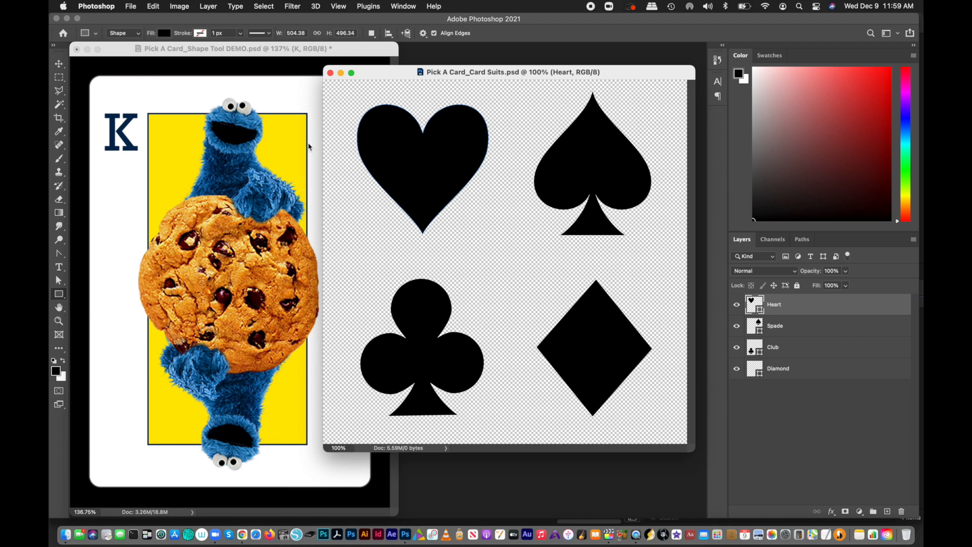
pyautogui.moveTo(388, 74); pyautogui.dragTo(388, 93)
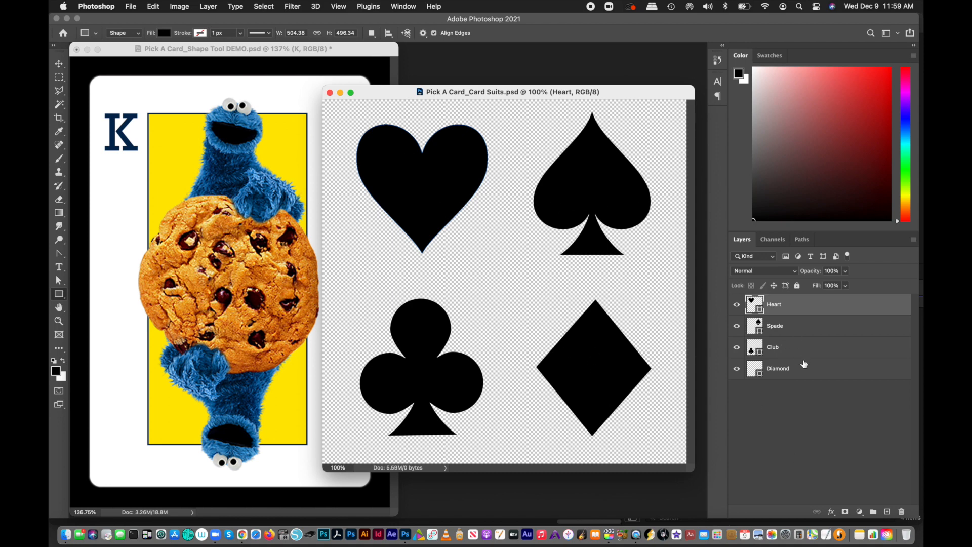
pyautogui.click(810, 373)
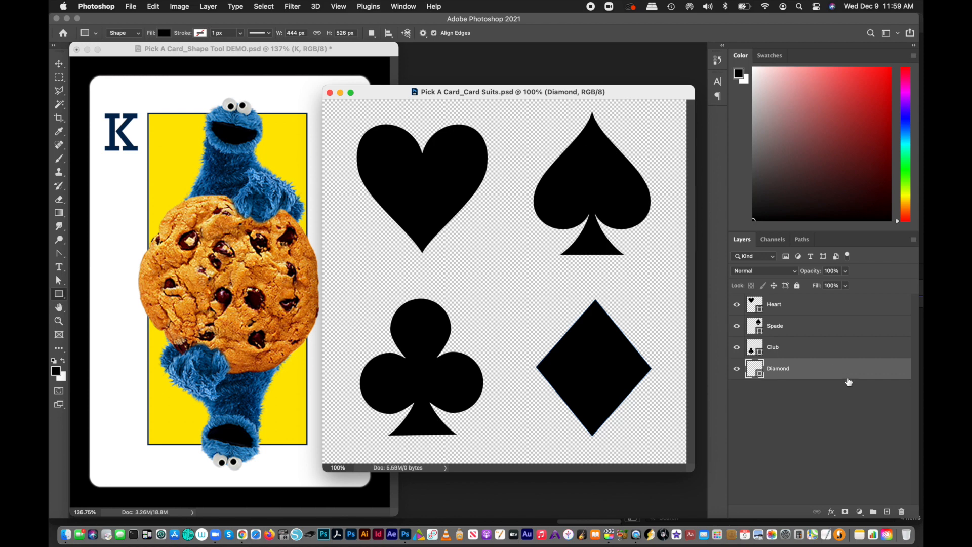
pyautogui.moveTo(846, 375); pyautogui.dragTo(280, 269)
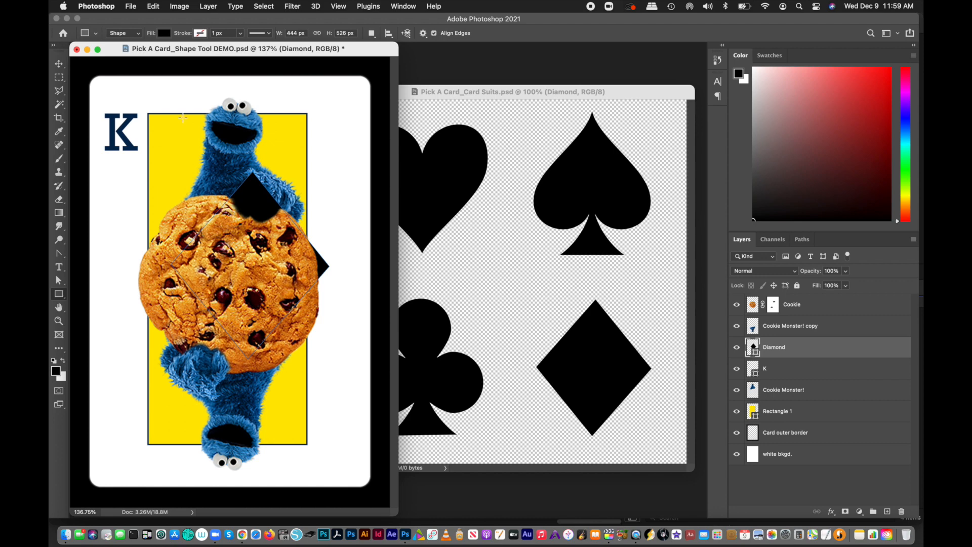
# Scale the diamond proportionally to about 23.5% and place it directly below the K.
pyautogui.press('super+t')
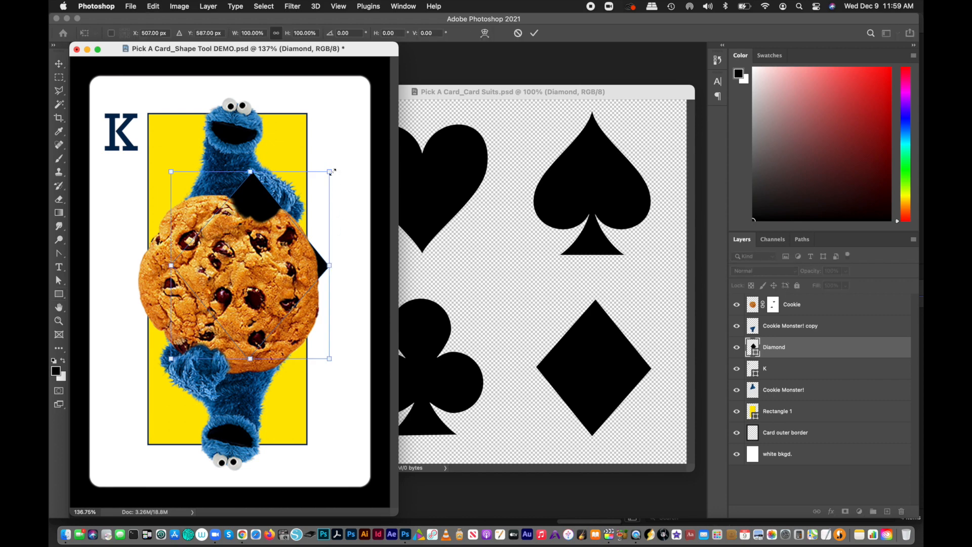
pyautogui.moveTo(332, 172); pyautogui.dragTo(200, 300)
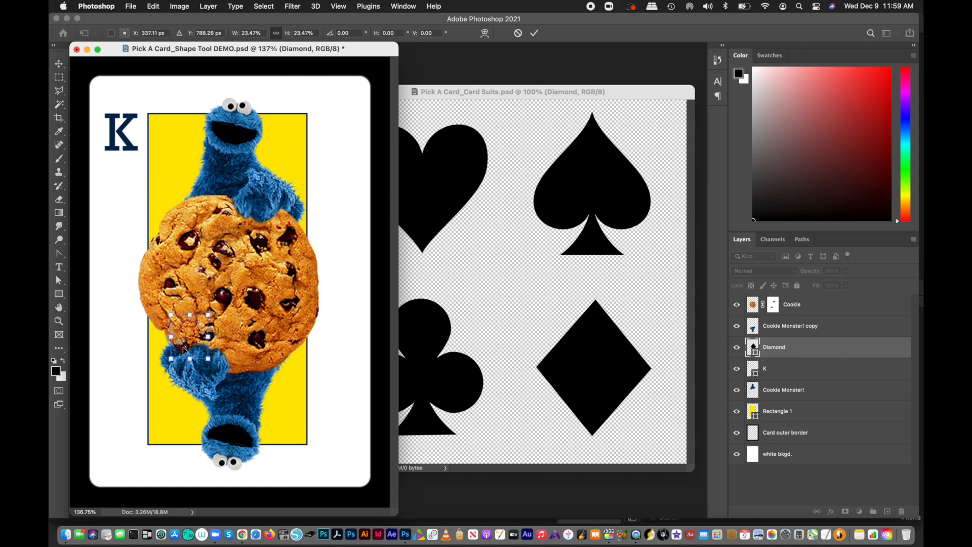
pyautogui.moveTo(189, 339); pyautogui.dragTo(115, 192)
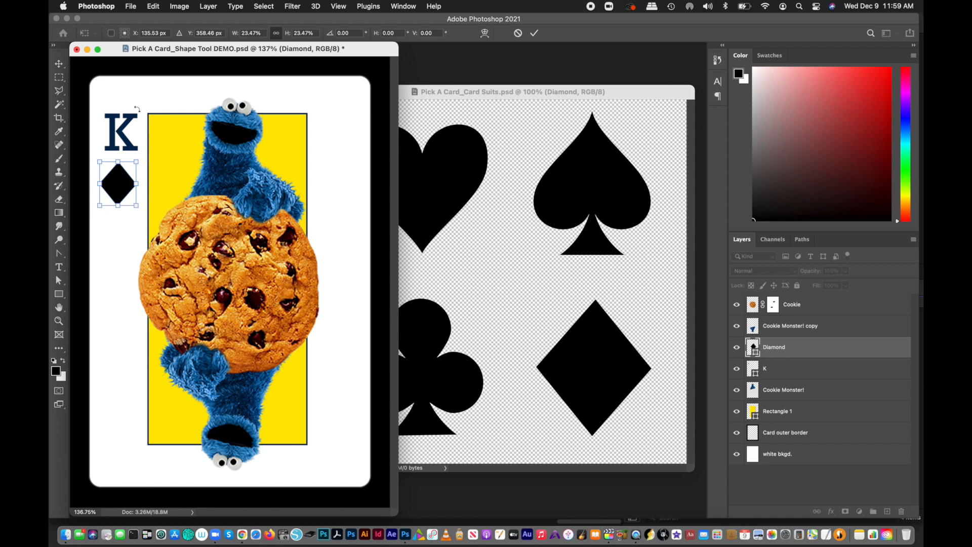
# Fill the diamond with the K's dark blue from the recently used colours.
pyautogui.click(60, 298)
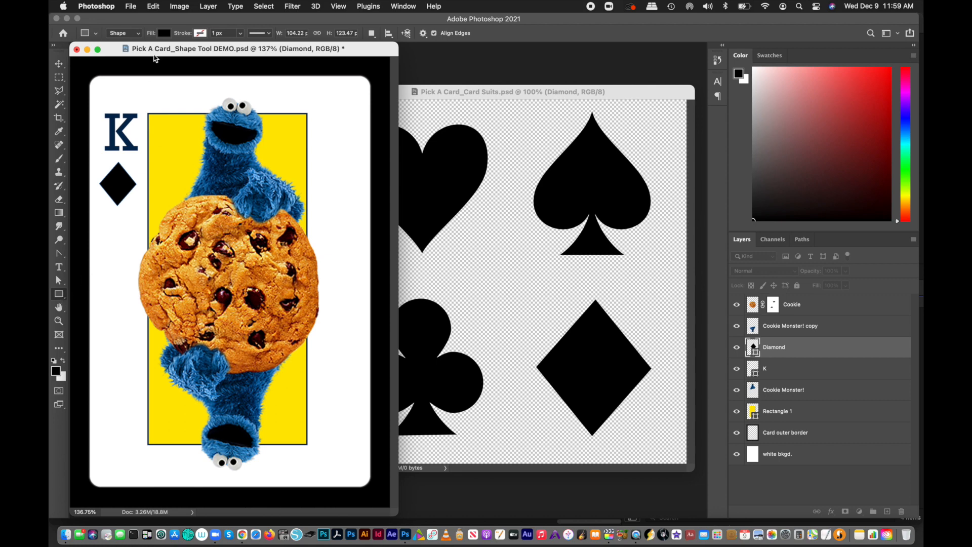
pyautogui.click(163, 33)
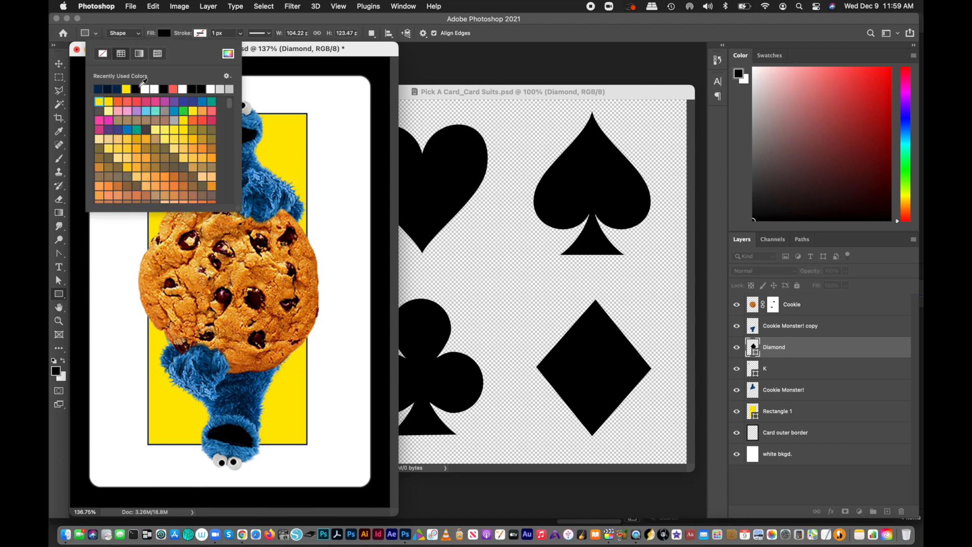
pyautogui.click(102, 85)
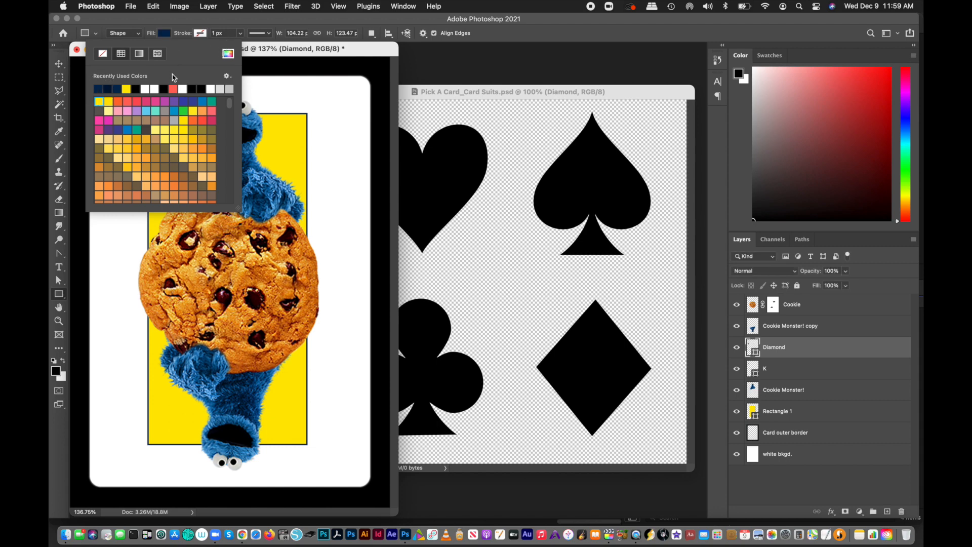
pyautogui.press('Return')
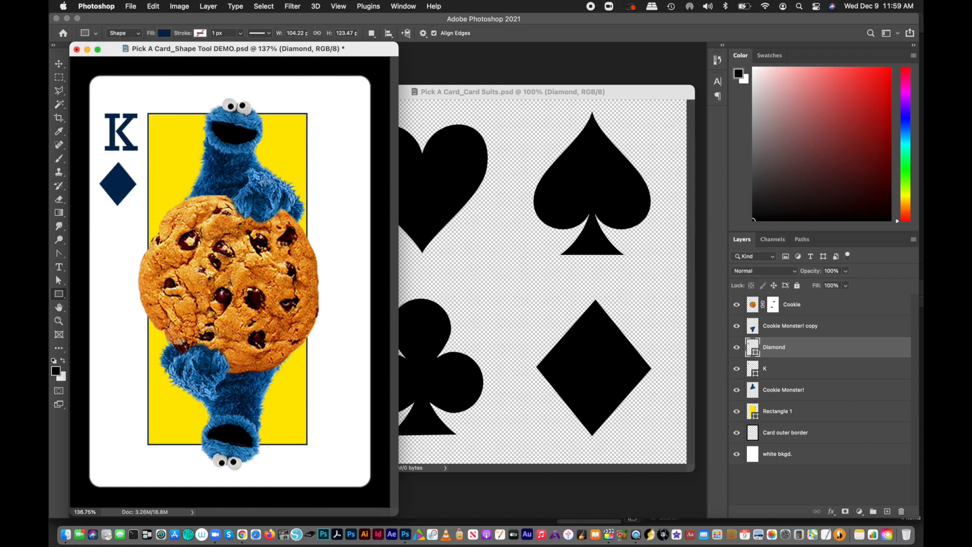
# Shift the diamond slightly to the right to centre it beneath the K.
pyautogui.click(59, 64)
pyautogui.click(129, 188)
pyautogui.moveTo(129, 188); pyautogui.dragTo(132, 189)
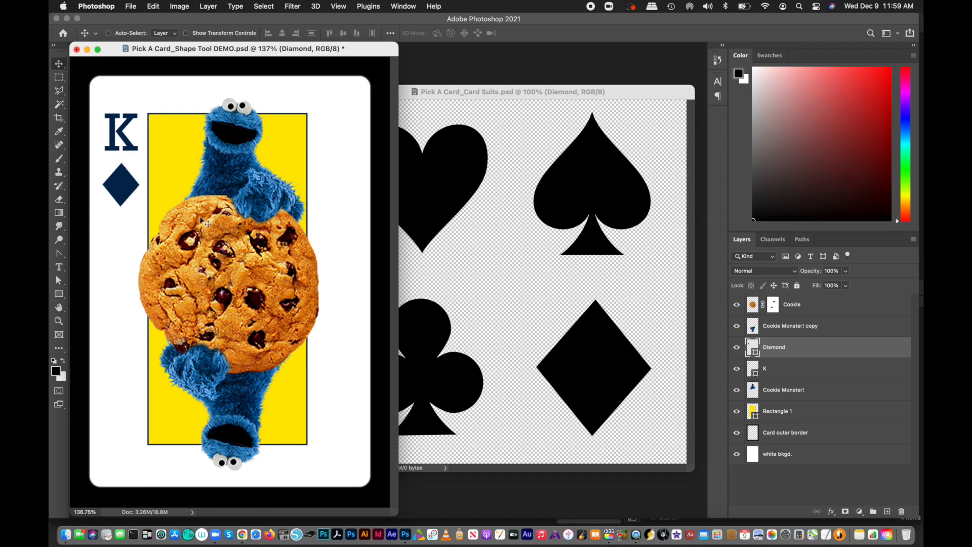